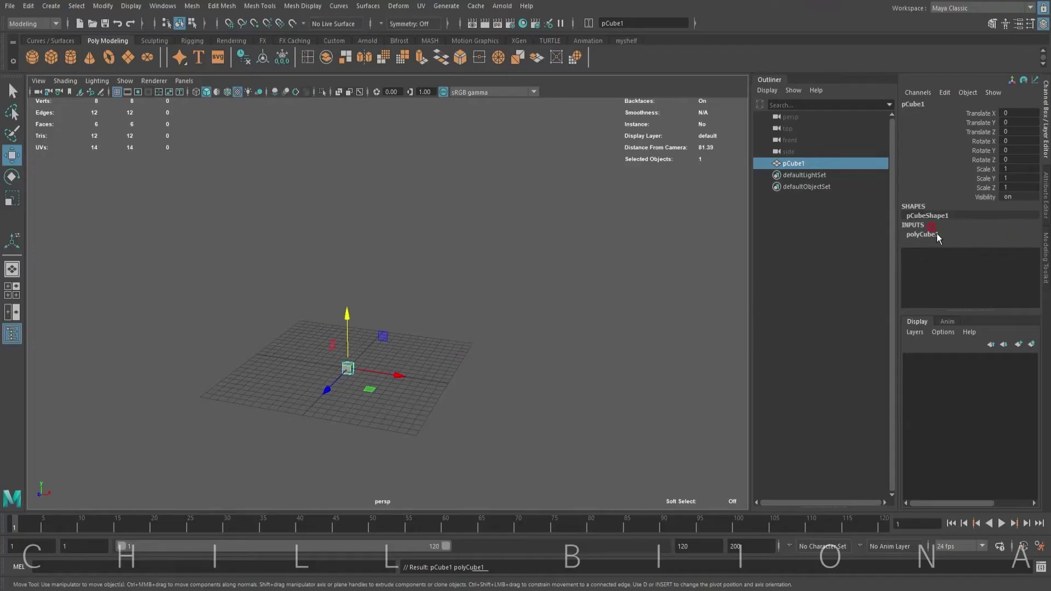
# - Set polyCube1 to width 20, height 30 and depth 8 in the Channel Box
pyautogui.click(935, 235)
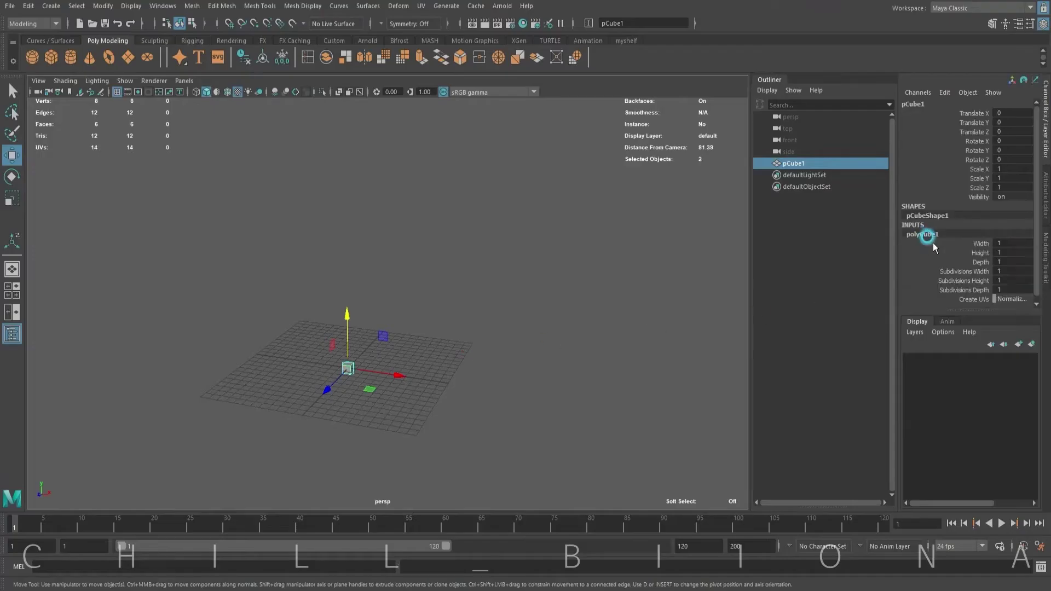
pyautogui.write('20')
pyautogui.click(1007, 252)
pyautogui.write('30')
pyautogui.click(1012, 262)
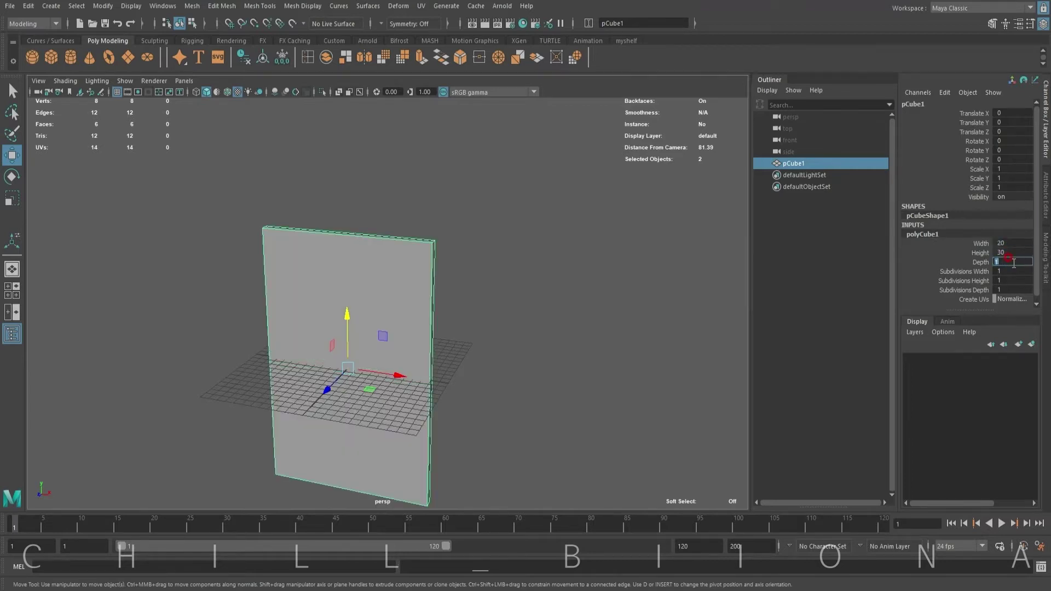
pyautogui.press('Return')
# - Raise the box above the grid and orbit to see its top
pyautogui.scroll(-2, 383, 306)
pyautogui.moveTo(348, 329); pyautogui.dragTo(346, 162)
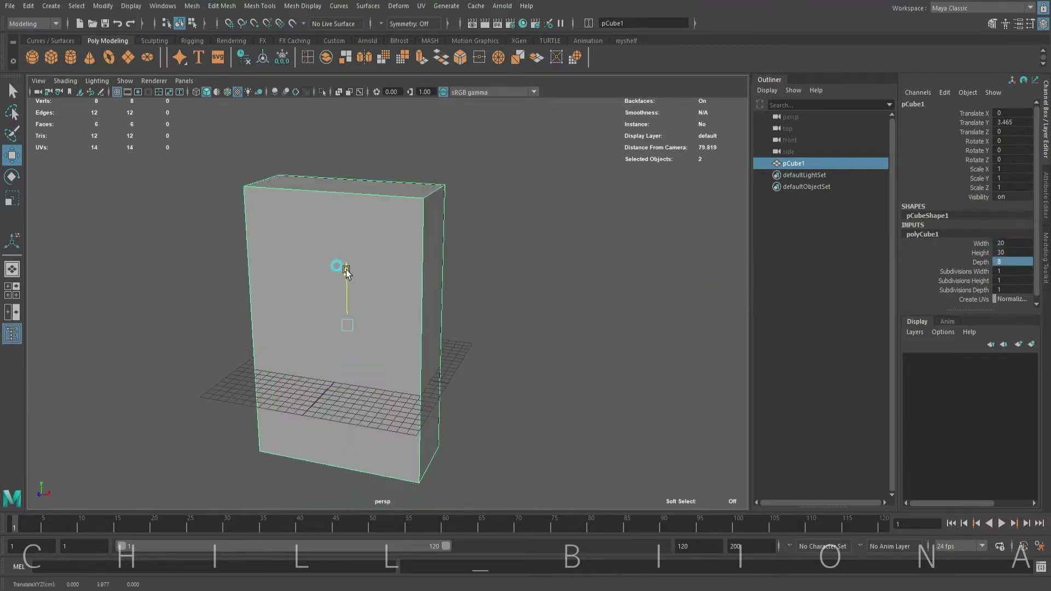
pyautogui.moveTo(501, 296)
pyautogui.keyDown('alt'); pyautogui.mouseDown()
pyautogui.moveTo(508, 364)
pyautogui.moveTo(488, 370)
pyautogui.mouseUp(); pyautogui.keyUp('alt')
# - Switch Maya to the UV Editing workspace
pyautogui.click(1026, 8)
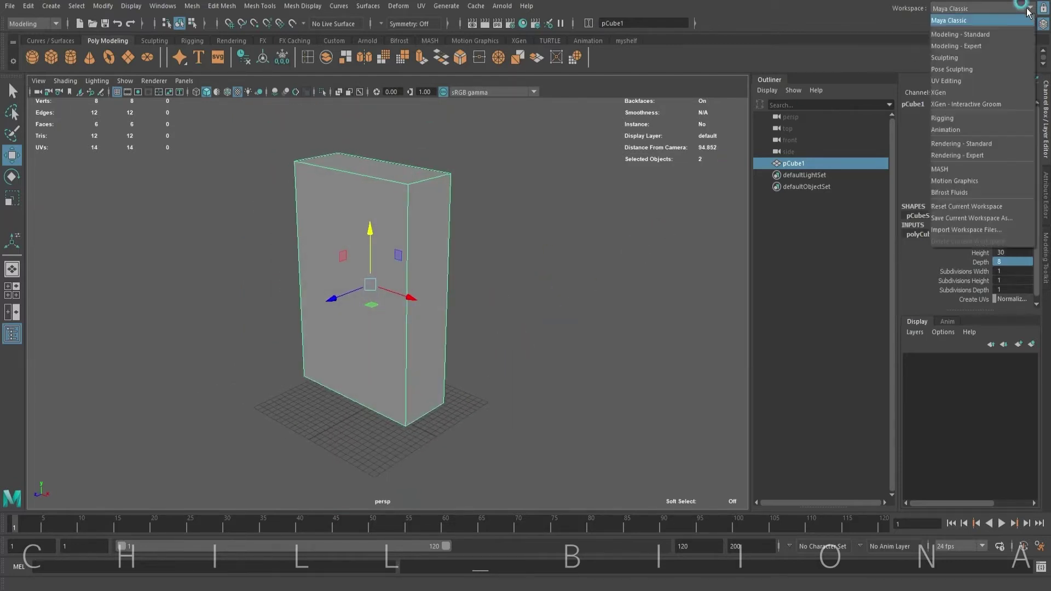
pyautogui.click(952, 80)
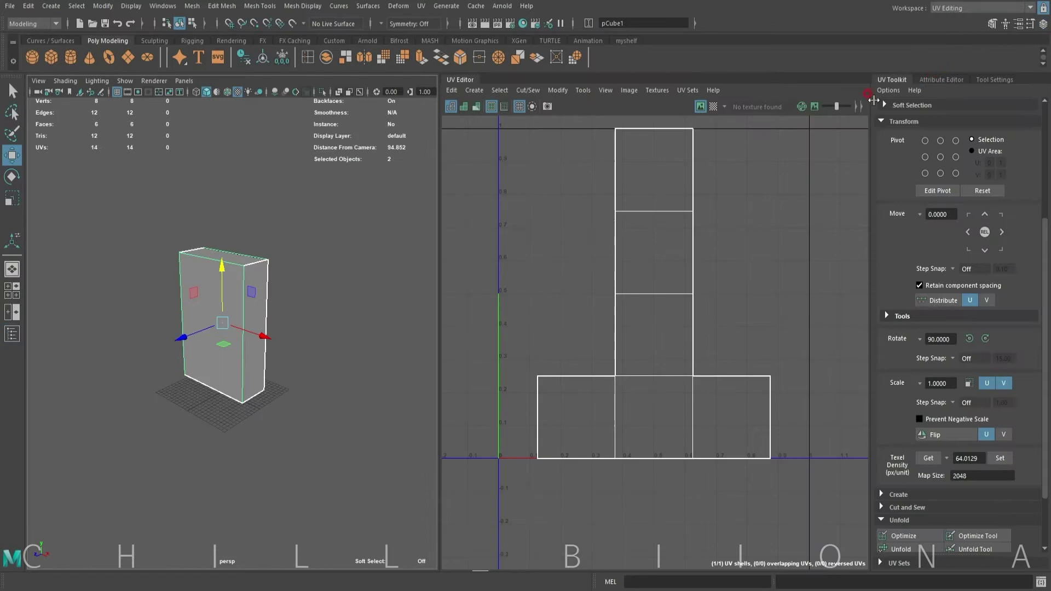
pyautogui.scroll(-2, 651, 246)
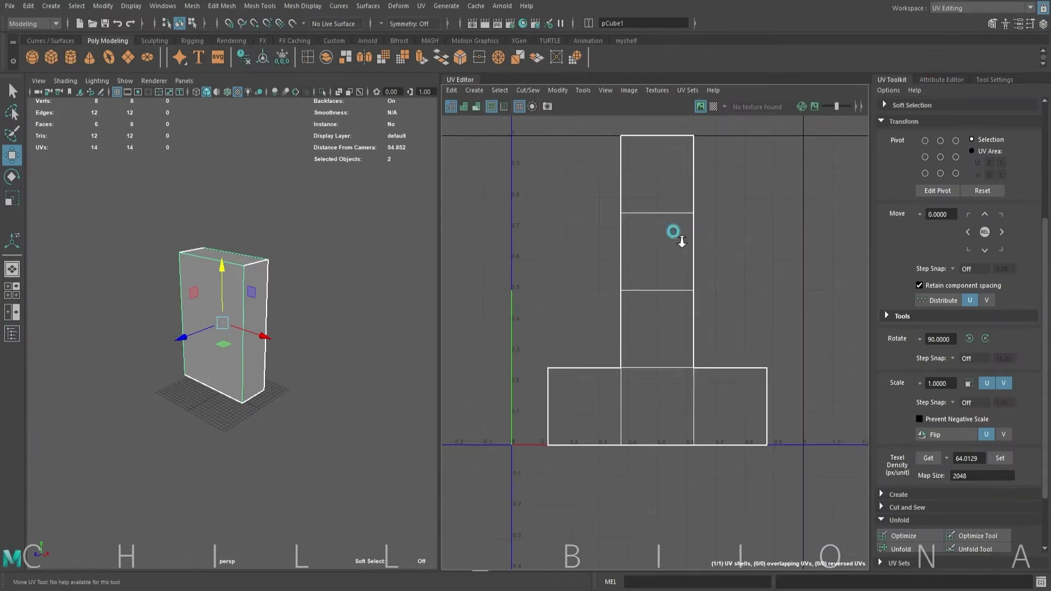
# - Preview the box with the checker map, turn it off, and select all its UV faces
pyautogui.click(706, 110)
pyautogui.moveTo(347, 254)
pyautogui.keyDown('alt'); pyautogui.mouseDown()
pyautogui.moveTo(305, 304)
pyautogui.moveTo(281, 305)
pyautogui.moveTo(312, 328)
pyautogui.mouseUp(); pyautogui.keyUp('alt')
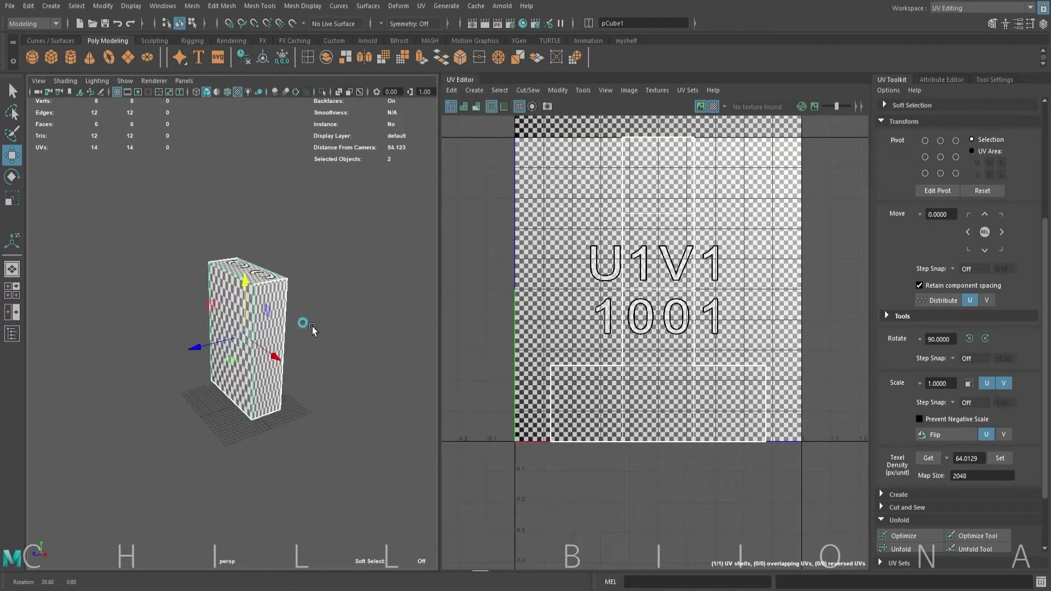
pyautogui.click(713, 106)
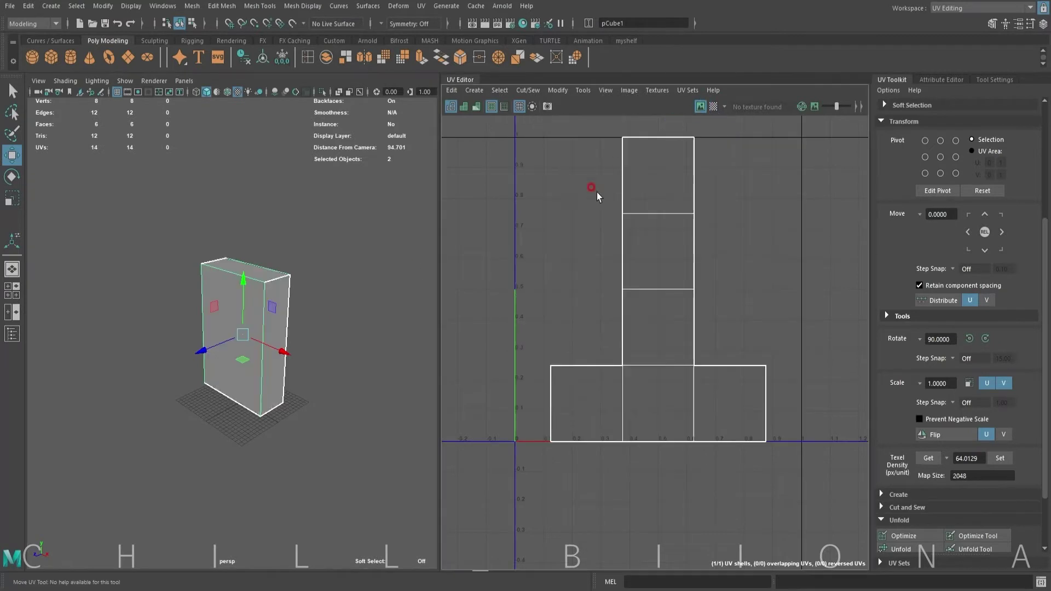
pyautogui.moveTo(596, 197); pyautogui.dragTo(535, 202, button='right')
pyautogui.moveTo(502, 155); pyautogui.dragTo(809, 429)
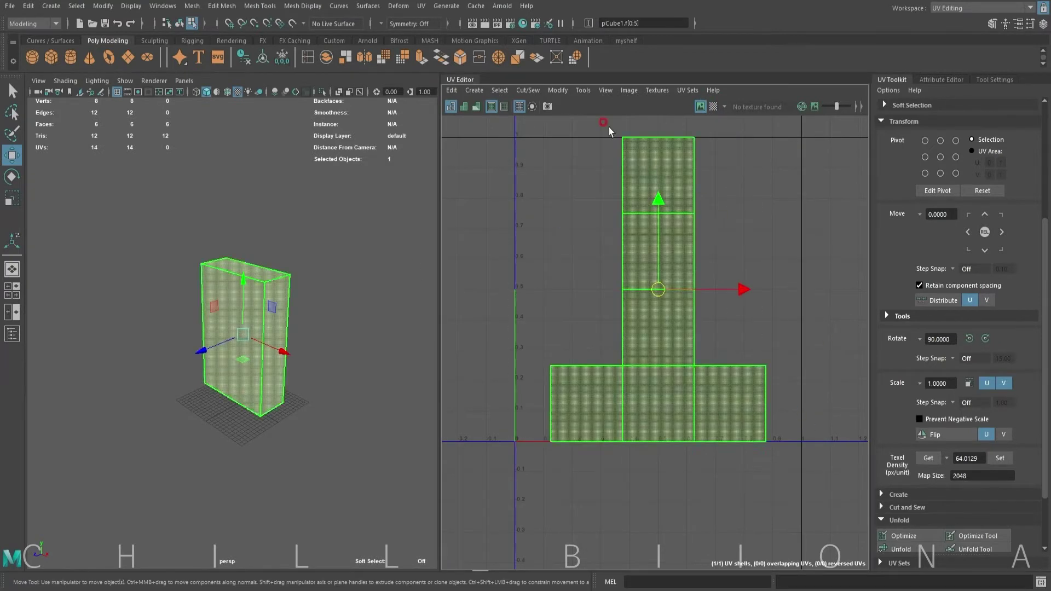
# - Remap the box's UVs into six separate pieces with Create > Automatic
pyautogui.click(474, 90)
pyautogui.click(503, 134)
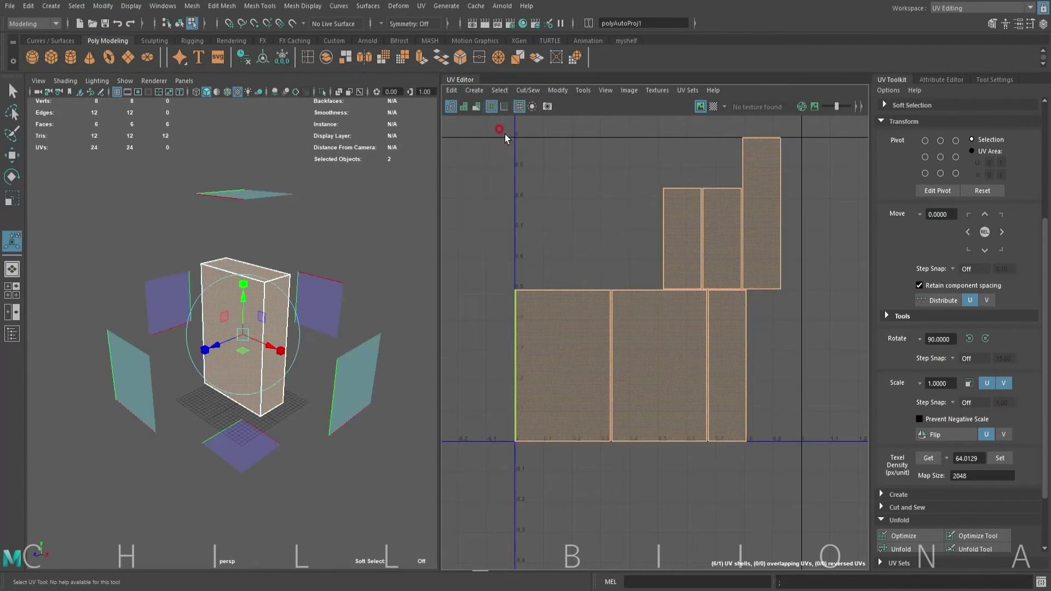
pyautogui.keyDown('alt'); pyautogui.moveTo(572, 196); pyautogui.dragTo(579, 208, button='middle'); pyautogui.keyUp('alt')
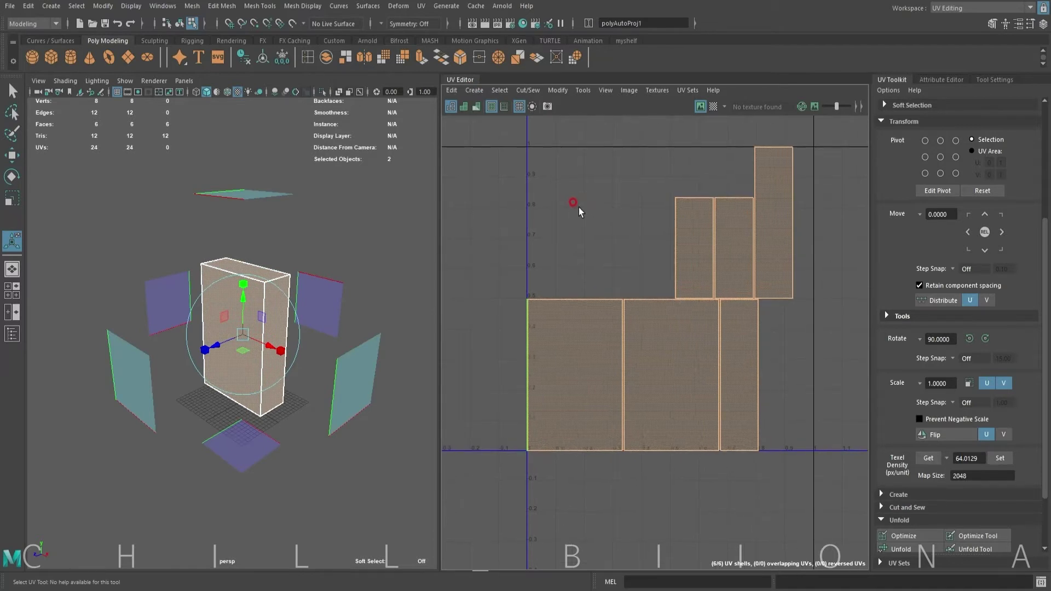
# - Select the first piece's top edge and Move and Sew the matching piece onto it
pyautogui.moveTo(587, 196); pyautogui.dragTo(587, 167, button='right')
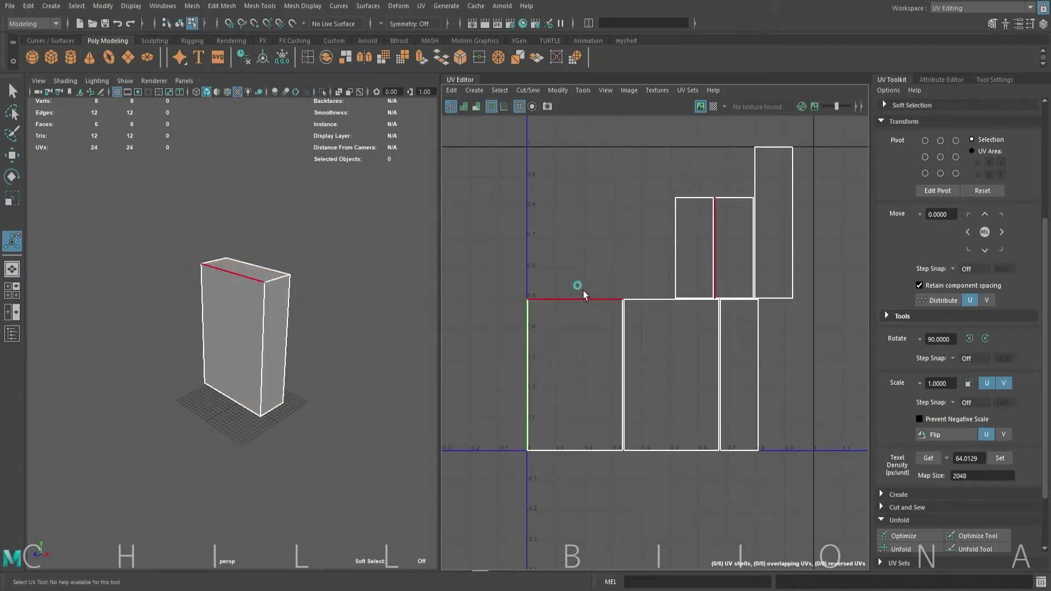
pyautogui.click(583, 295)
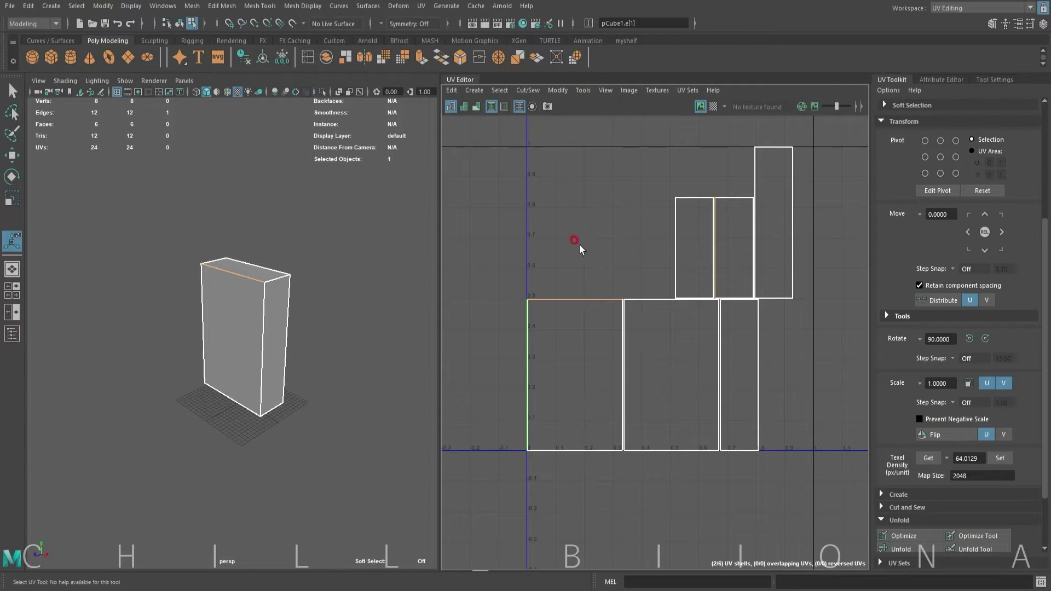
pyautogui.click(404, 581)
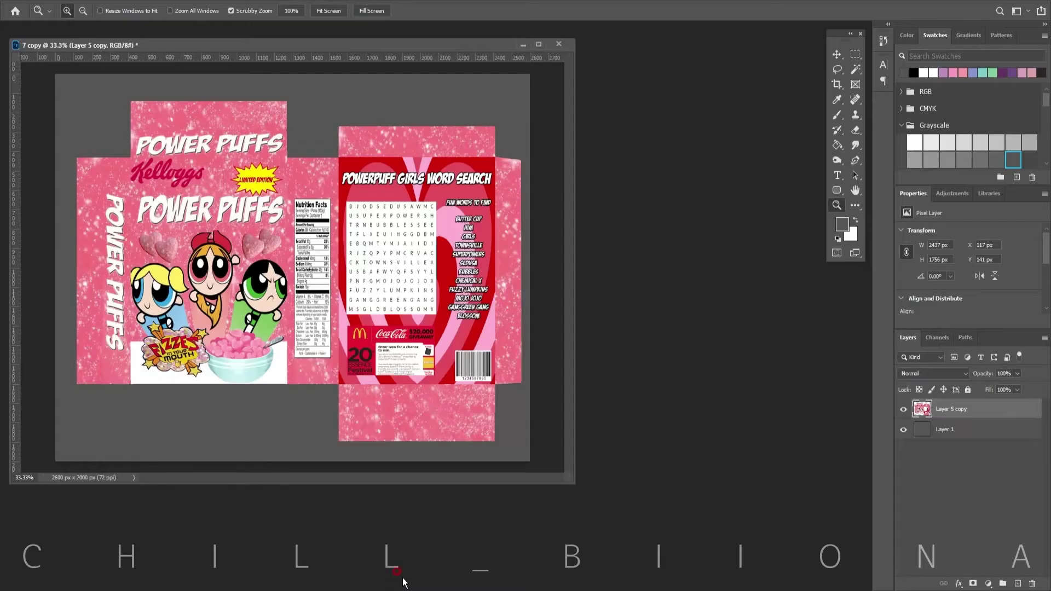
pyautogui.moveTo(358, 583)
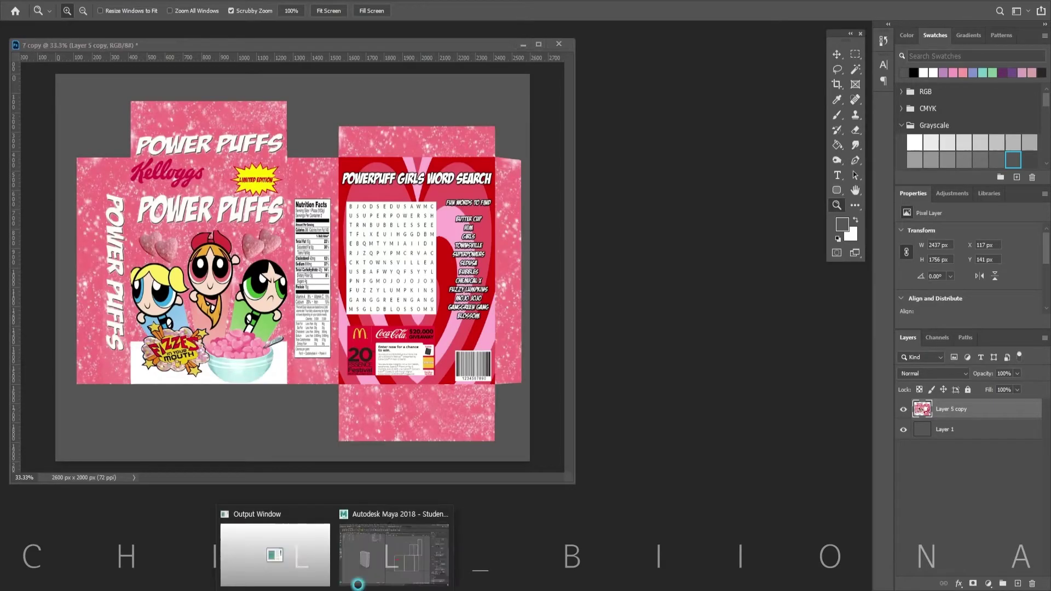
pyautogui.click(405, 573)
pyautogui.click(539, 90)
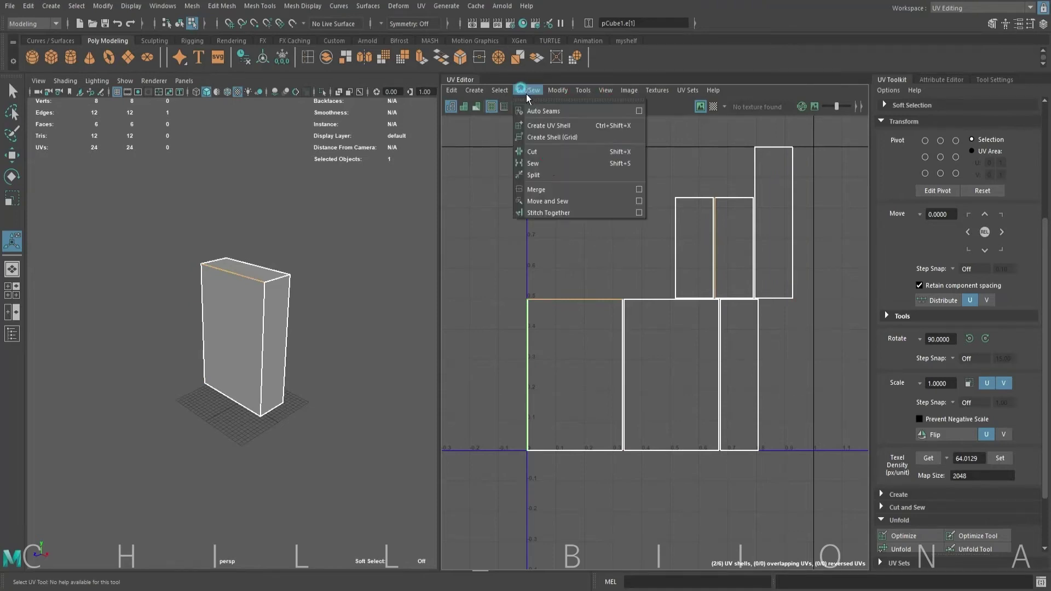
pyautogui.click(553, 208)
# - Sew the tall piece onto the left edge, then select the next shared edges and middle pieces
pyautogui.click(529, 351)
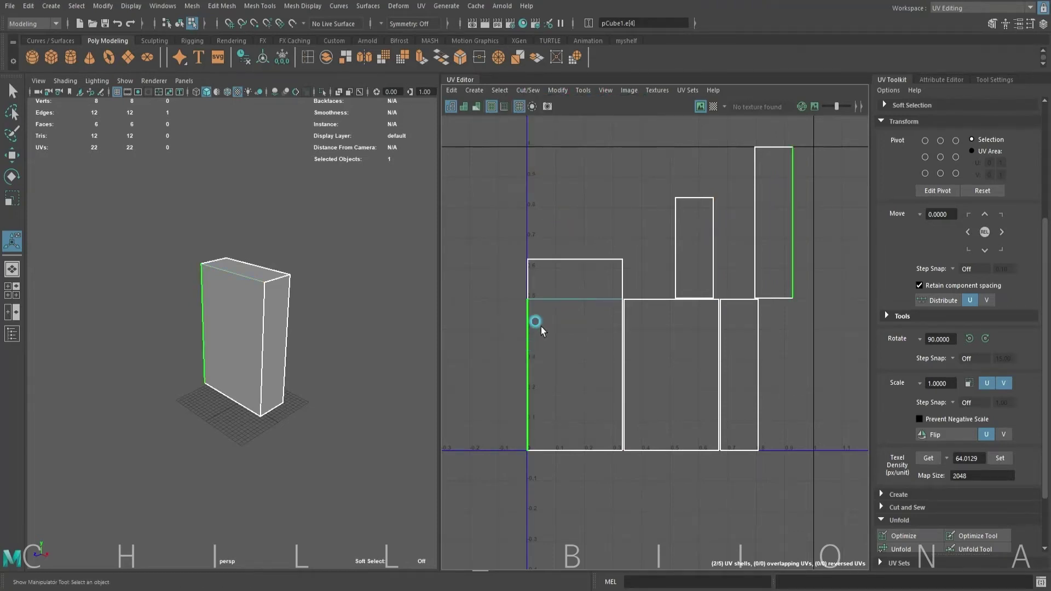
pyautogui.click(528, 90)
pyautogui.click(547, 212)
pyautogui.click(567, 449)
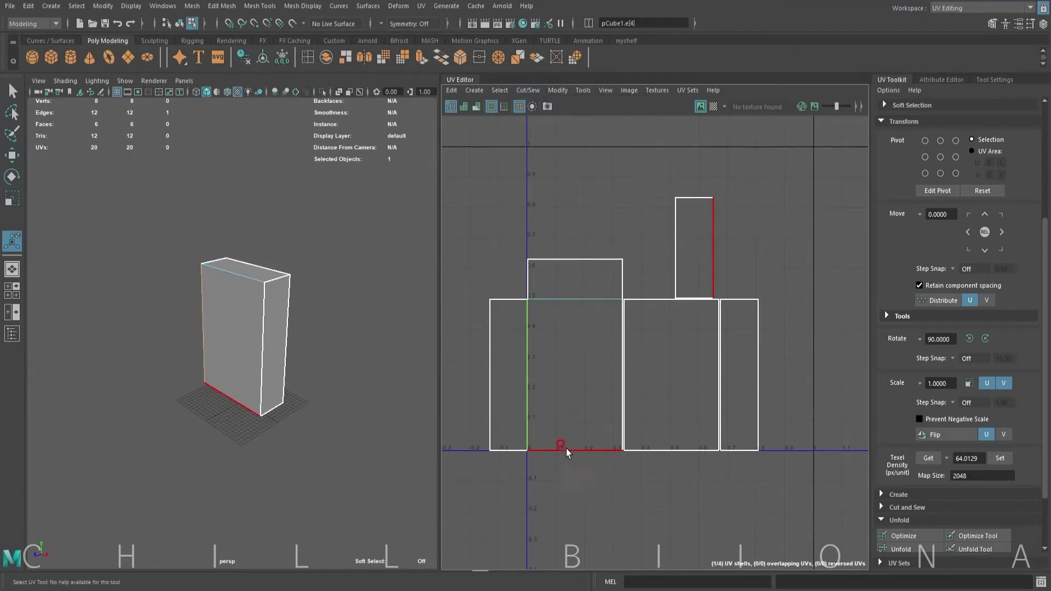
pyautogui.click(644, 449)
pyautogui.moveTo(745, 228); pyautogui.dragTo(712, 285, button='right')
pyautogui.moveTo(711, 285)
pyautogui.mouseDown()
pyautogui.moveTo(766, 370)
pyautogui.moveTo(815, 372)
pyautogui.mouseUp()
# - Select the edge shared by two pieces and Move and Sew the right piece on
pyautogui.press('w')
pyautogui.rightClick(628, 210)
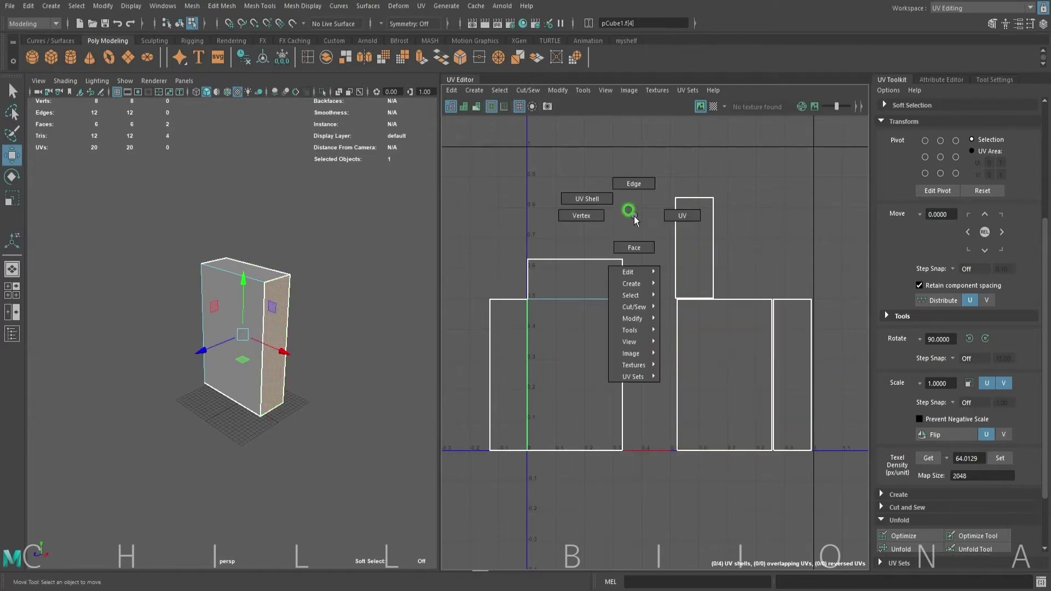
pyautogui.click(628, 186)
pyautogui.click(624, 363)
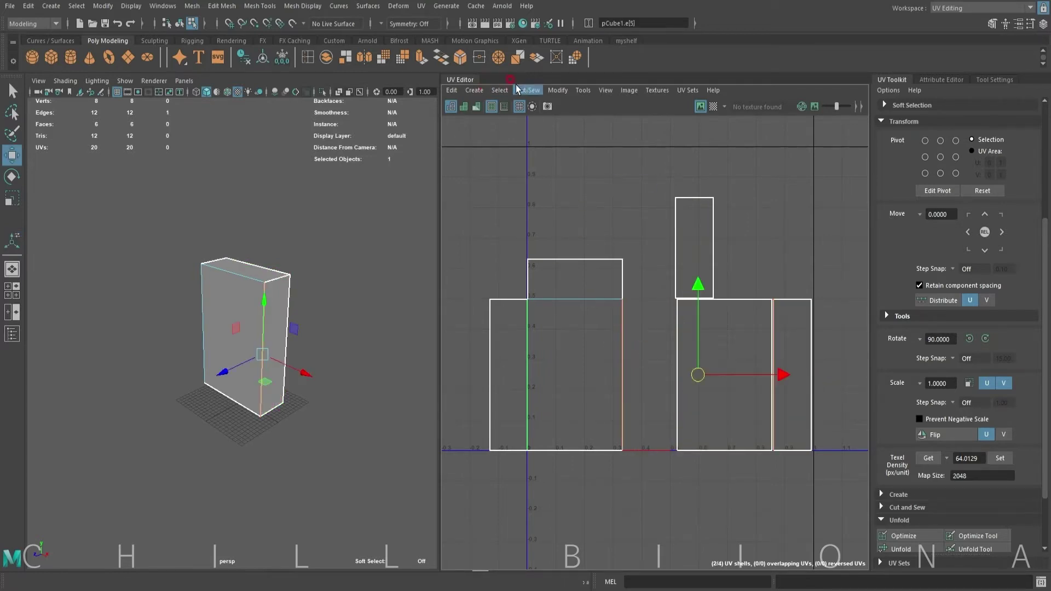
pyautogui.click(500, 91)
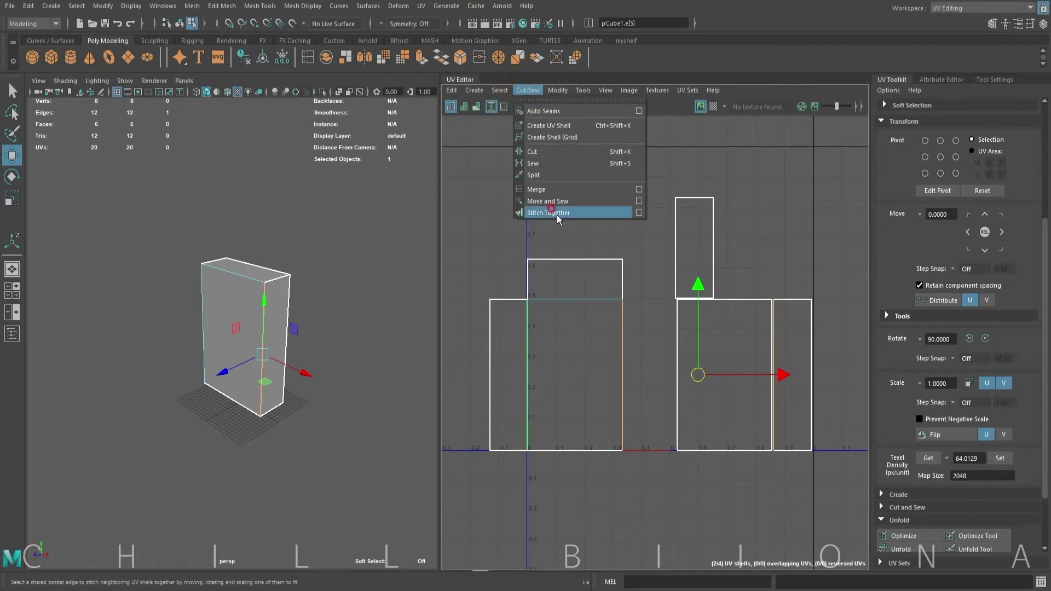
pyautogui.click(560, 214)
# - Move and Sew along the next shared border edge to join another piece
pyautogui.click(677, 328)
pyautogui.click(661, 336)
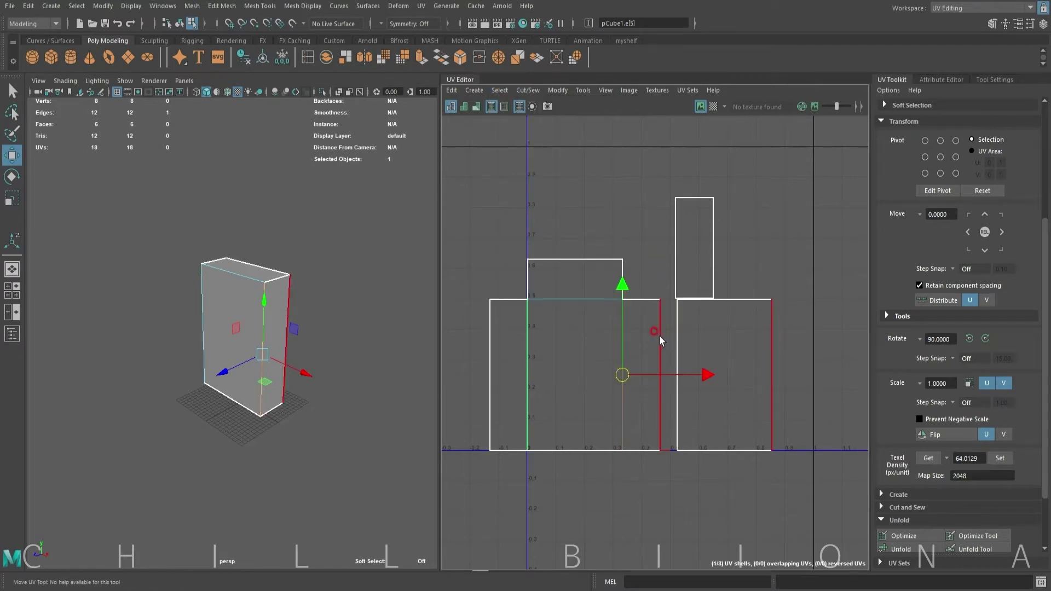
pyautogui.click(528, 89)
pyautogui.click(556, 211)
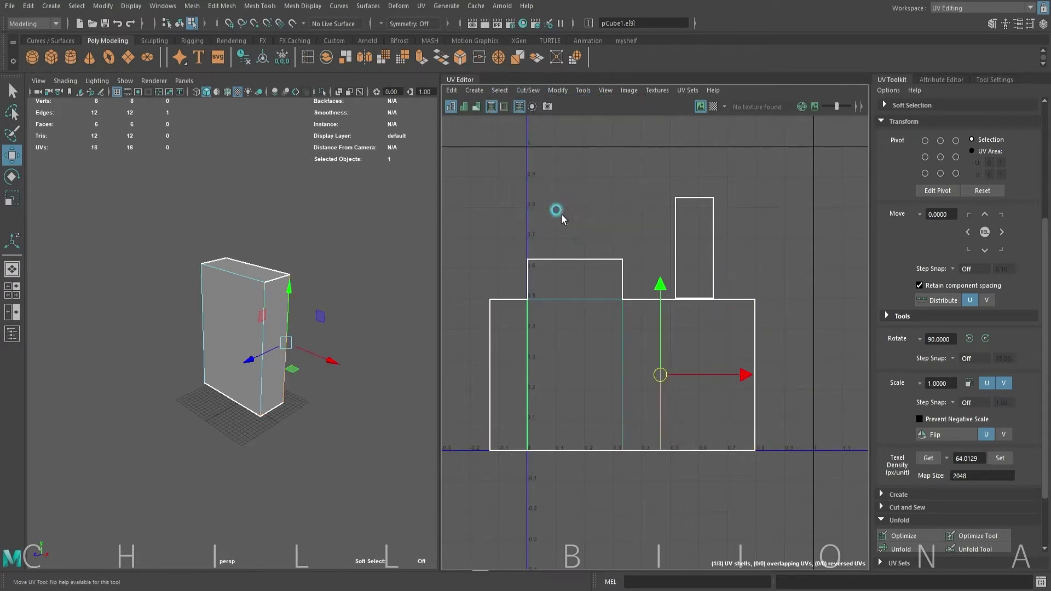
# - Sew the top piece along its bottom edge and move the joined shell up
pyautogui.click(695, 451)
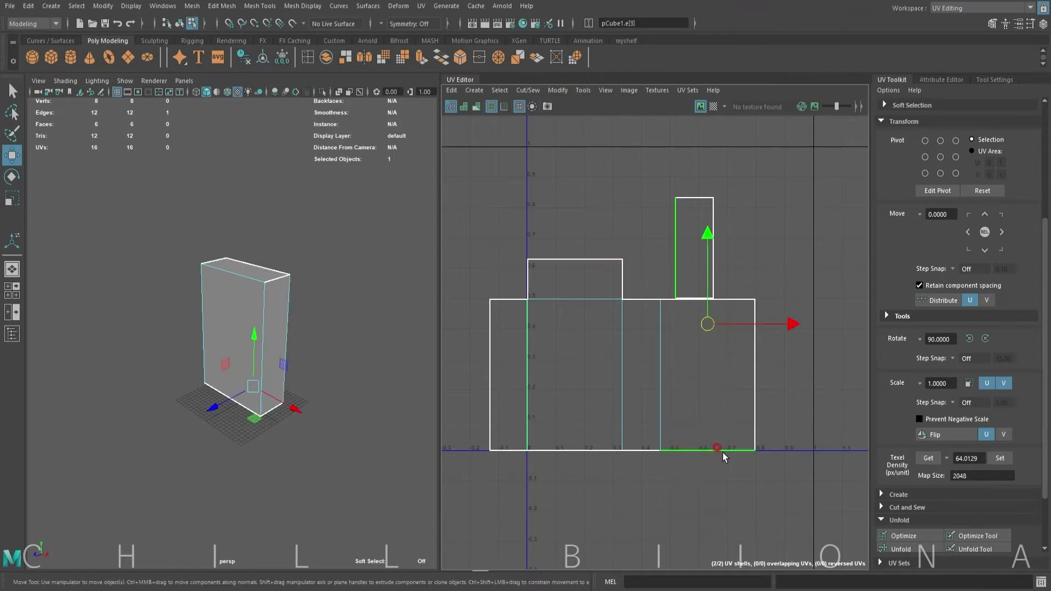
pyautogui.click(542, 90)
pyautogui.click(555, 194)
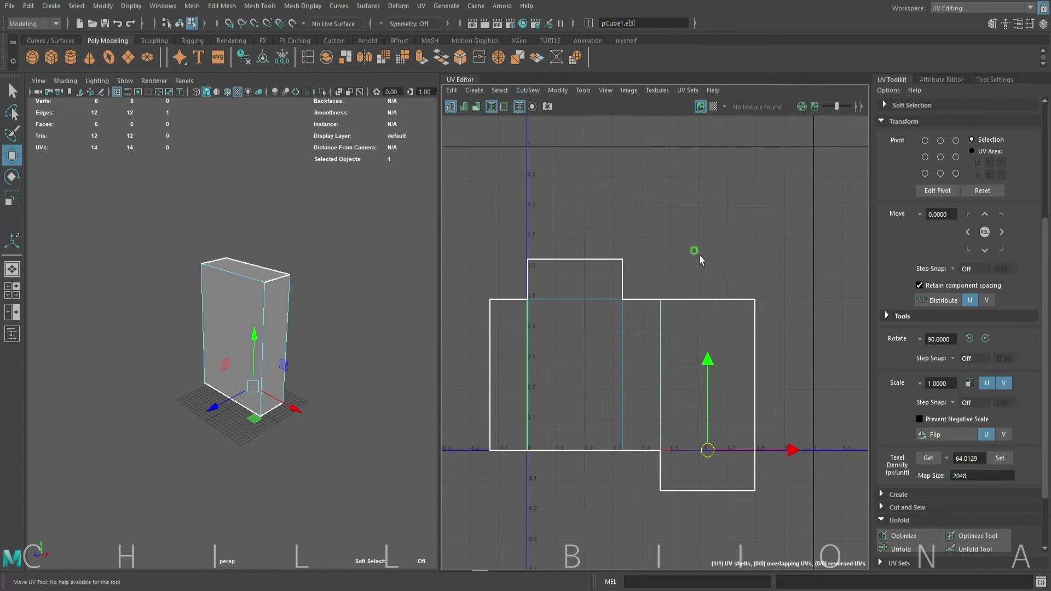
pyautogui.moveTo(626, 335)
pyautogui.mouseDown()
pyautogui.moveTo(659, 311)
pyautogui.moveTo(713, 306)
pyautogui.mouseUp()
# - Show the checker map on the unwrap and frame and orbit the box
pyautogui.click(713, 106)
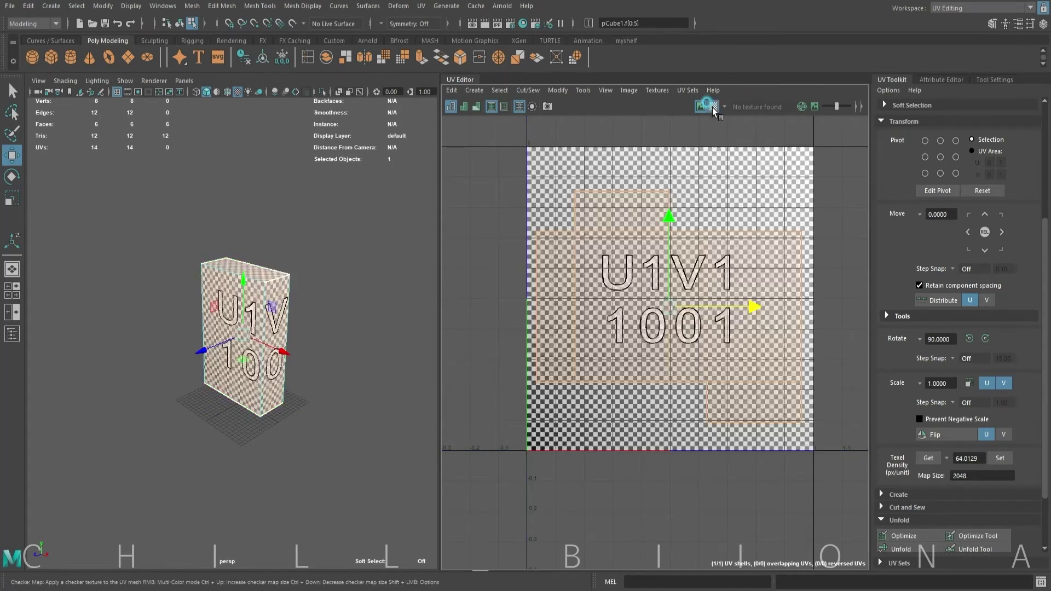
pyautogui.press('f')
pyautogui.moveTo(383, 339)
pyautogui.keyDown('alt'); pyautogui.mouseDown()
pyautogui.moveTo(270, 343)
pyautogui.moveTo(338, 326)
pyautogui.moveTo(429, 335)
pyautogui.moveTo(444, 369)
pyautogui.mouseUp(); pyautogui.keyUp('alt')
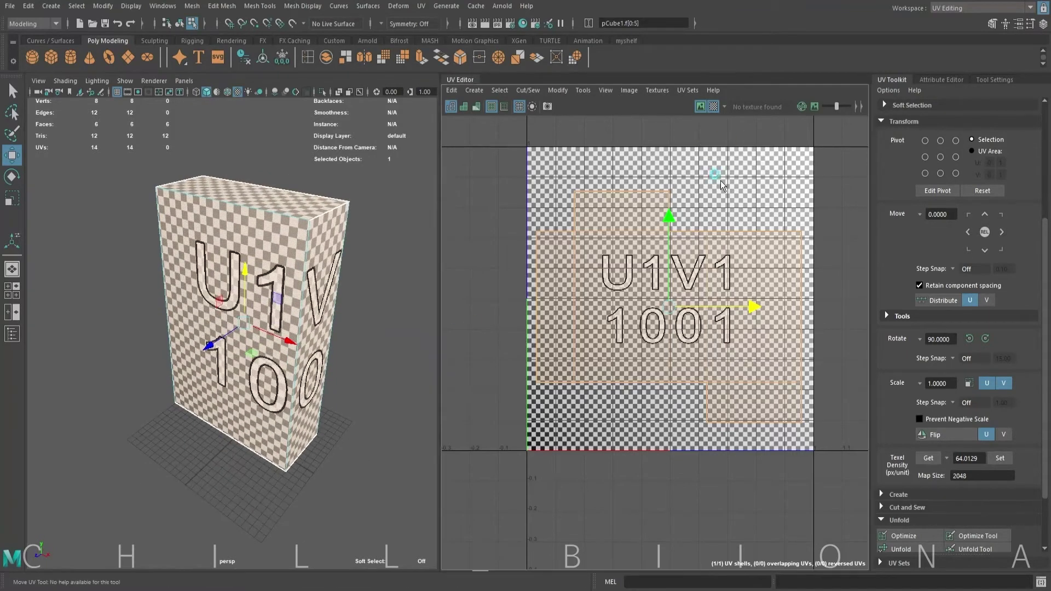
# - Shift two side-piece UVs right in U to fix the narrow side's texture
pyautogui.moveTo(715, 189); pyautogui.dragTo(720, 248, button='right')
pyautogui.click(856, 215)
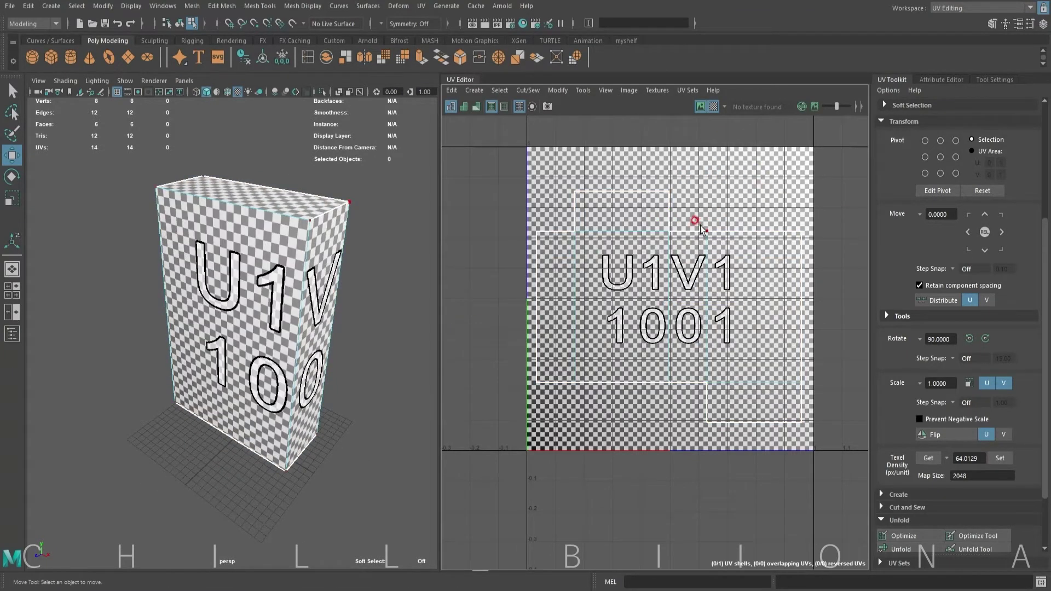
pyautogui.moveTo(734, 373); pyautogui.dragTo(702, 392)
pyautogui.moveTo(728, 305); pyautogui.dragTo(779, 303)
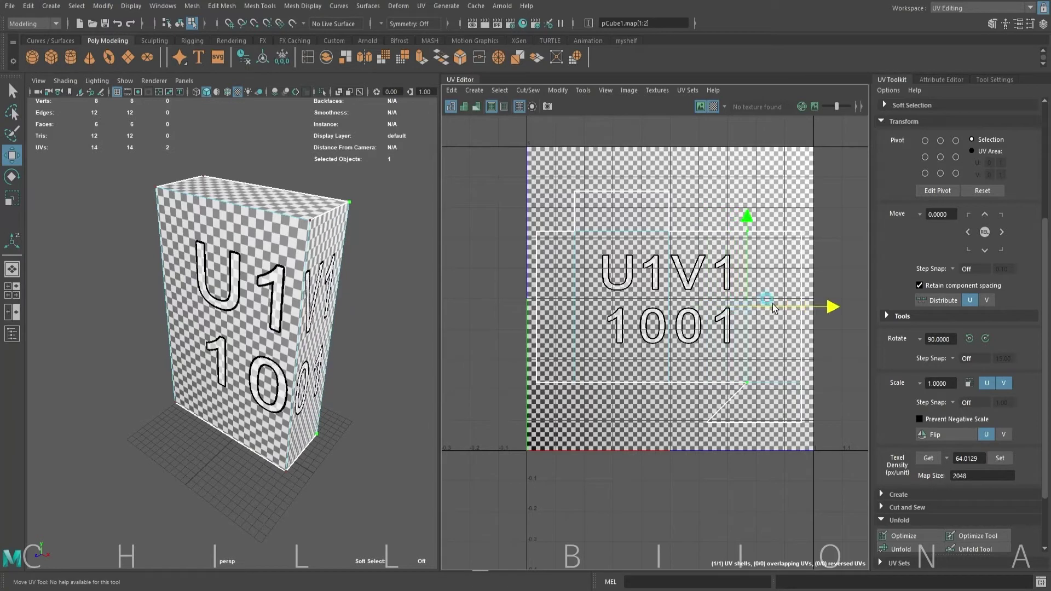
pyautogui.moveTo(356, 359)
pyautogui.keyDown('alt'); pyautogui.mouseDown()
pyautogui.moveTo(298, 347)
pyautogui.moveTo(277, 356)
pyautogui.moveTo(376, 333)
pyautogui.moveTo(323, 328)
pyautogui.moveTo(407, 349)
pyautogui.moveTo(383, 352)
pyautogui.moveTo(415, 342)
pyautogui.moveTo(348, 357)
pyautogui.moveTo(394, 339)
pyautogui.mouseUp(); pyautogui.keyUp('alt')
# - Deselect the UVs and turn off the checker display
pyautogui.rightClick(821, 158)
pyautogui.click(834, 168)
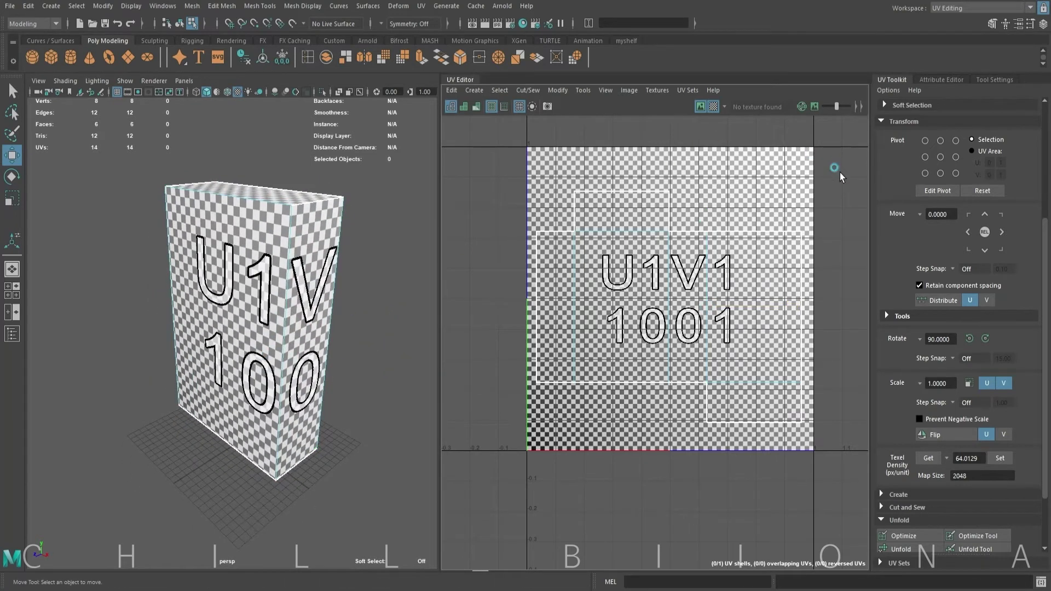
pyautogui.click(712, 110)
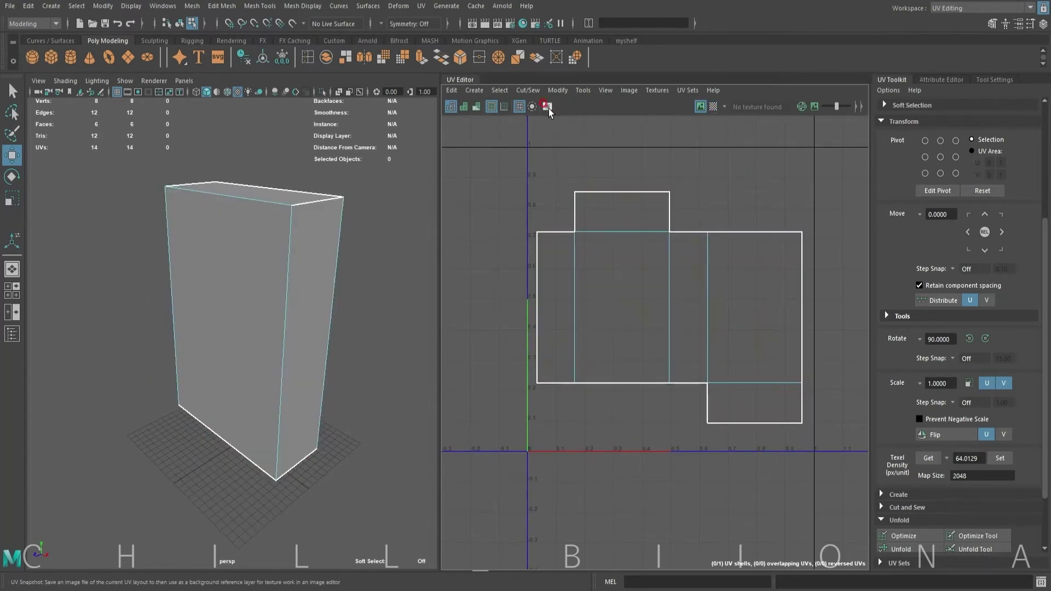
# - Export the whole UV layout as a 2048 × 2048 PNG snapshot named cerealbox_uv1
pyautogui.moveTo(512, 158); pyautogui.dragTo(810, 424)
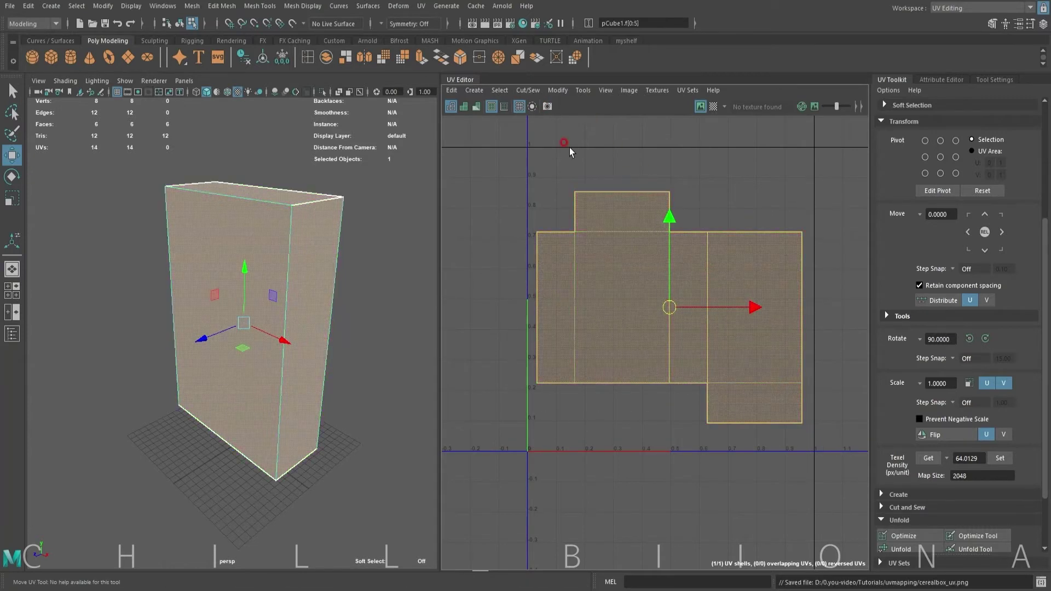
pyautogui.click(547, 106)
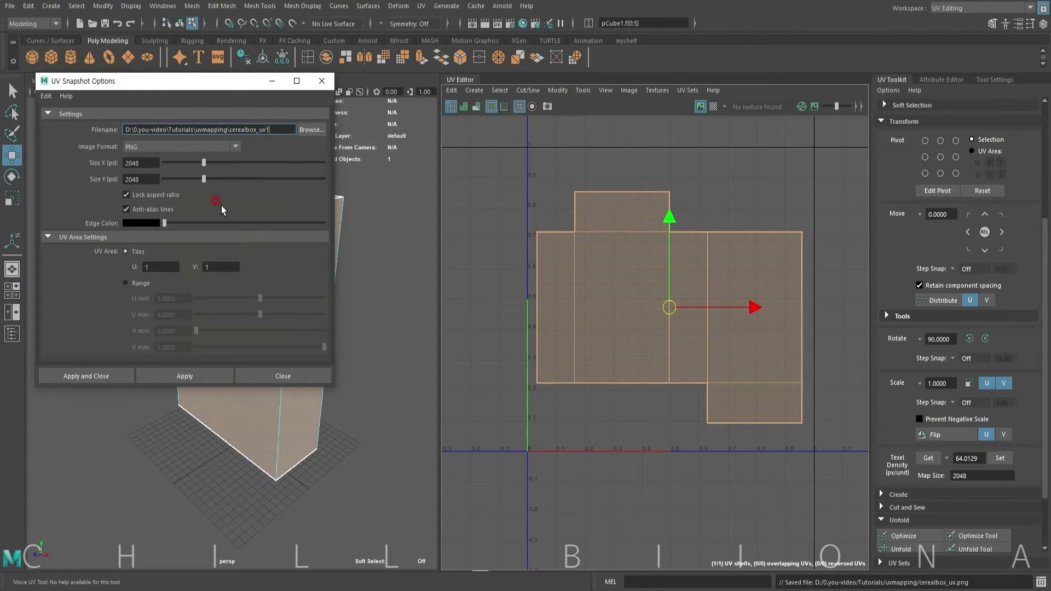
pyautogui.click(95, 378)
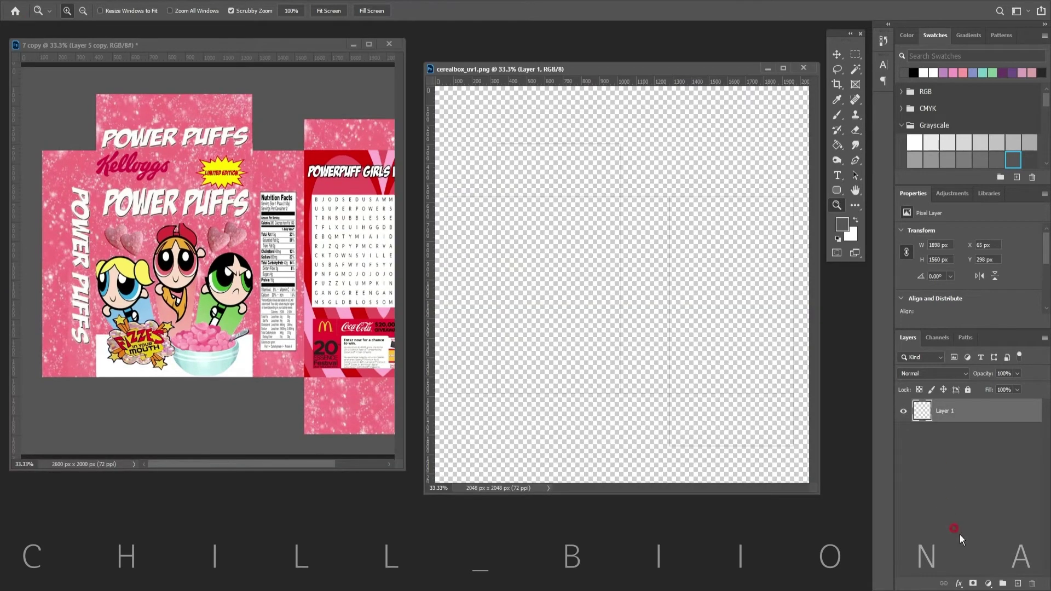
# - Add a white-filled layer beneath the UV outline layer in cerealbox_uv1.png
pyautogui.click(1016, 583)
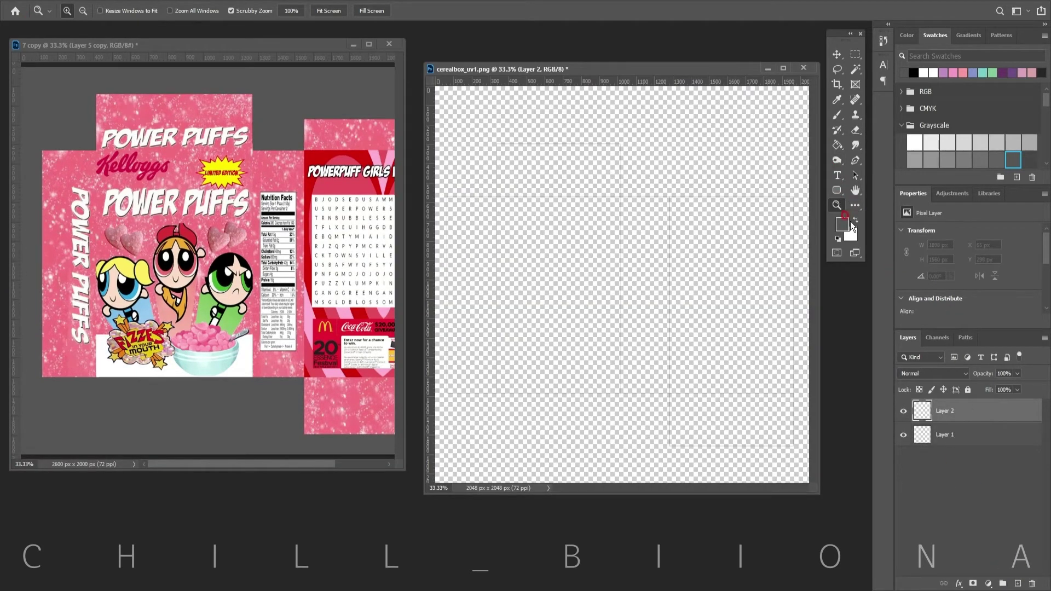
pyautogui.click(838, 145)
pyautogui.click(768, 189)
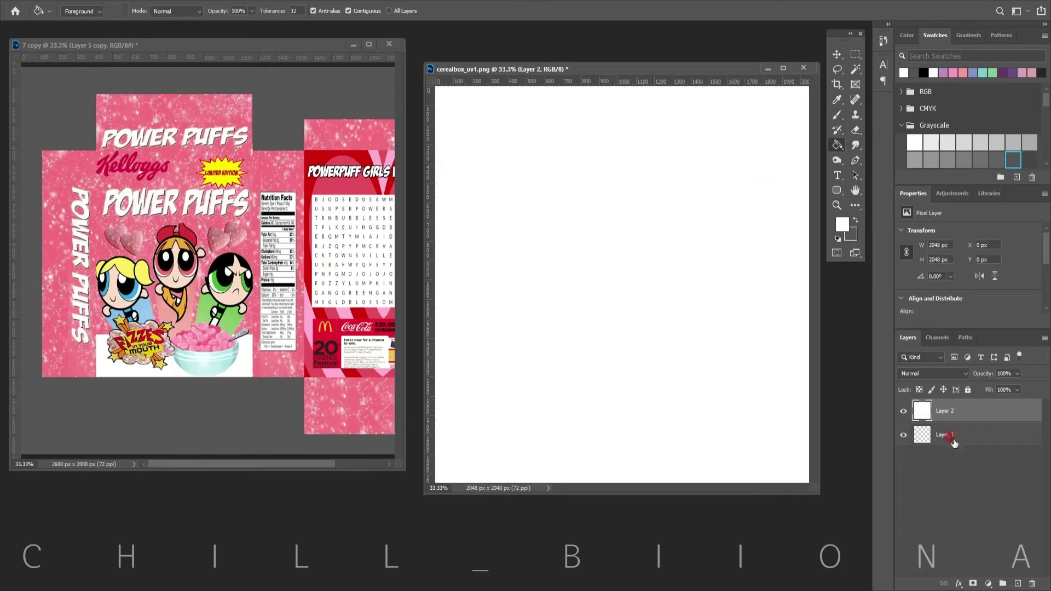
pyautogui.moveTo(953, 442); pyautogui.dragTo(955, 415)
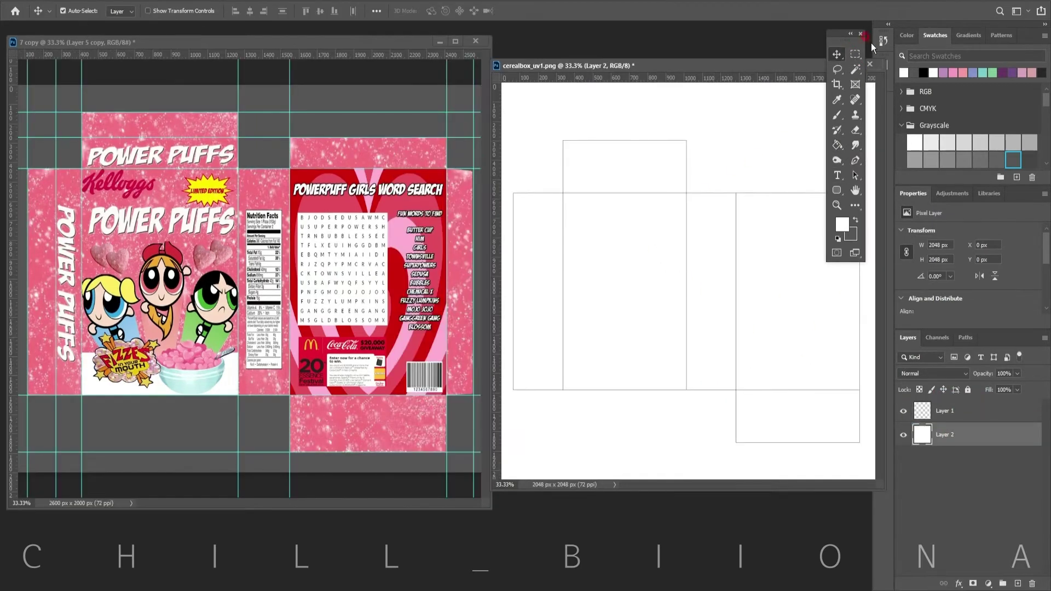
pyautogui.click(855, 54)
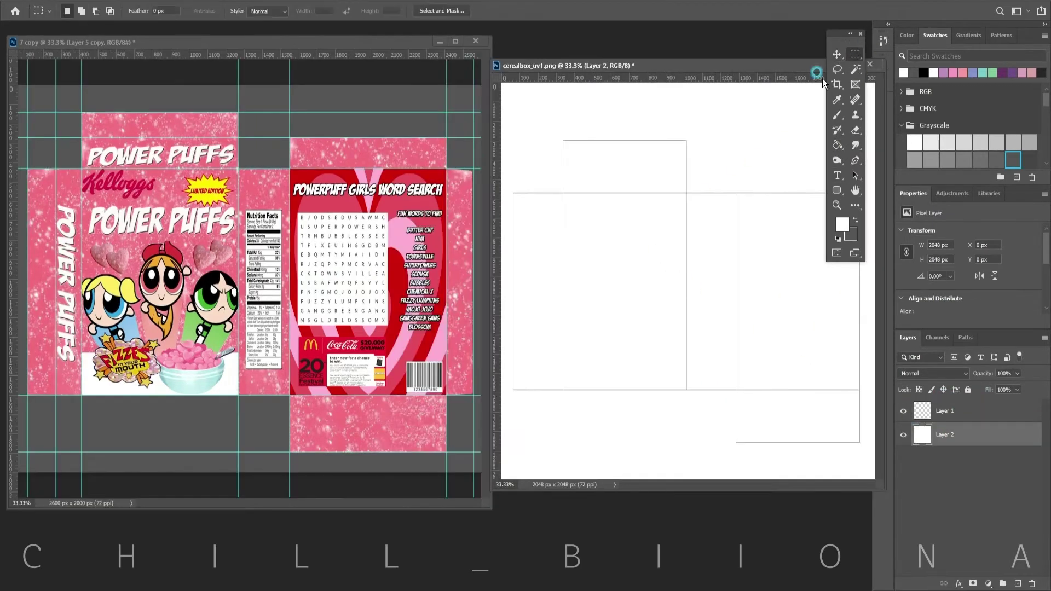
# - Copy the POWER PUFFS side strip into the template and fit it to the left outline
pyautogui.click(24, 167)
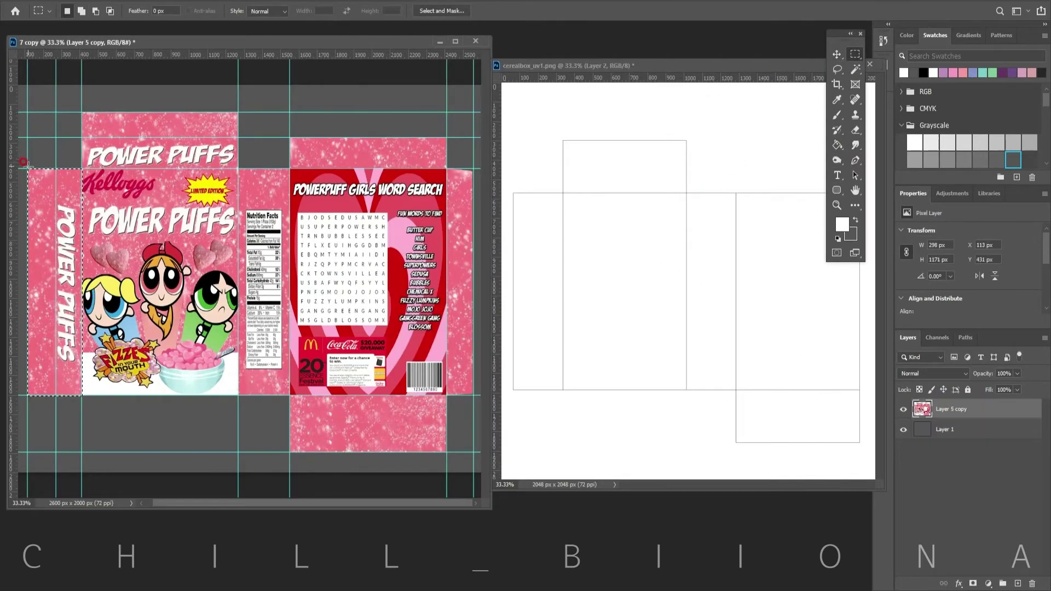
pyautogui.click(836, 54)
pyautogui.moveTo(67, 242)
pyautogui.mouseDown()
pyautogui.moveTo(556, 269)
pyautogui.moveTo(539, 264)
pyautogui.mouseUp()
pyautogui.hotkey('ctrl', 't')
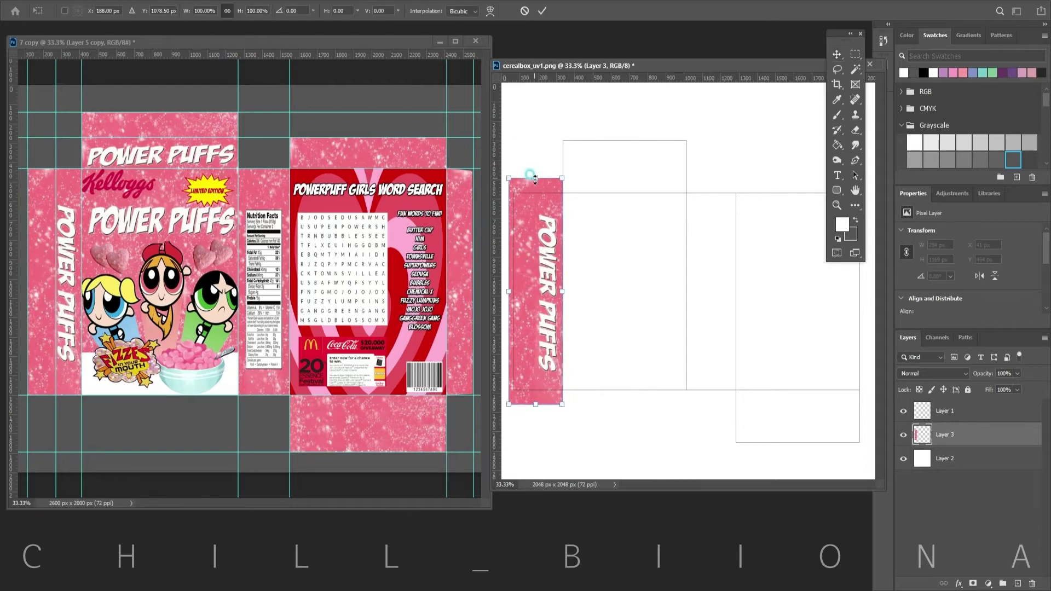
pyautogui.moveTo(536, 178); pyautogui.dragTo(535, 191)
pyautogui.press('Return')
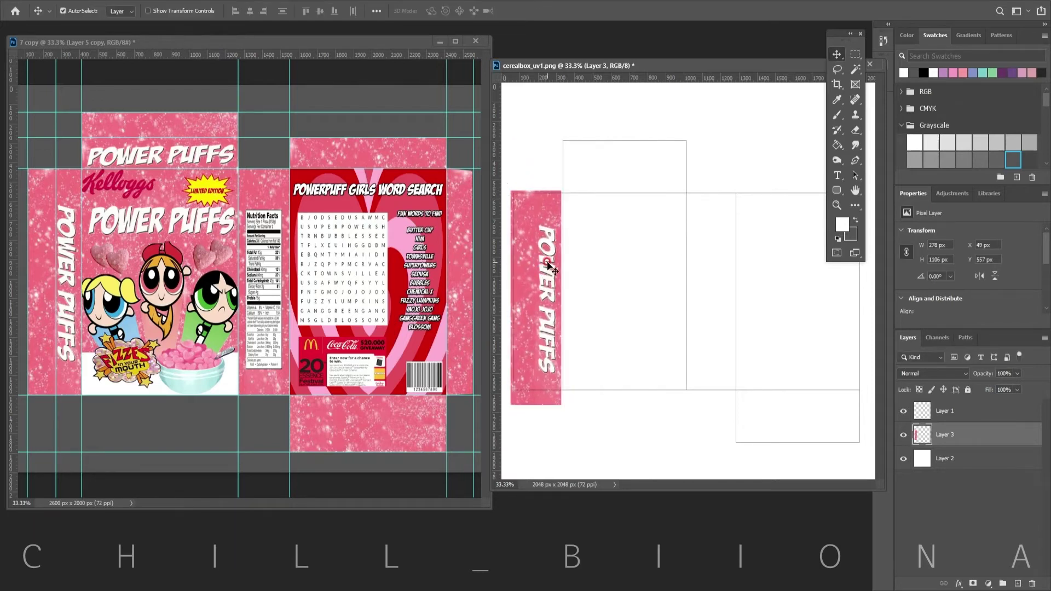
pyautogui.moveTo(539, 264); pyautogui.dragTo(555, 267)
pyautogui.press('Right')
pyautogui.press('Right')
pyautogui.press('Right')
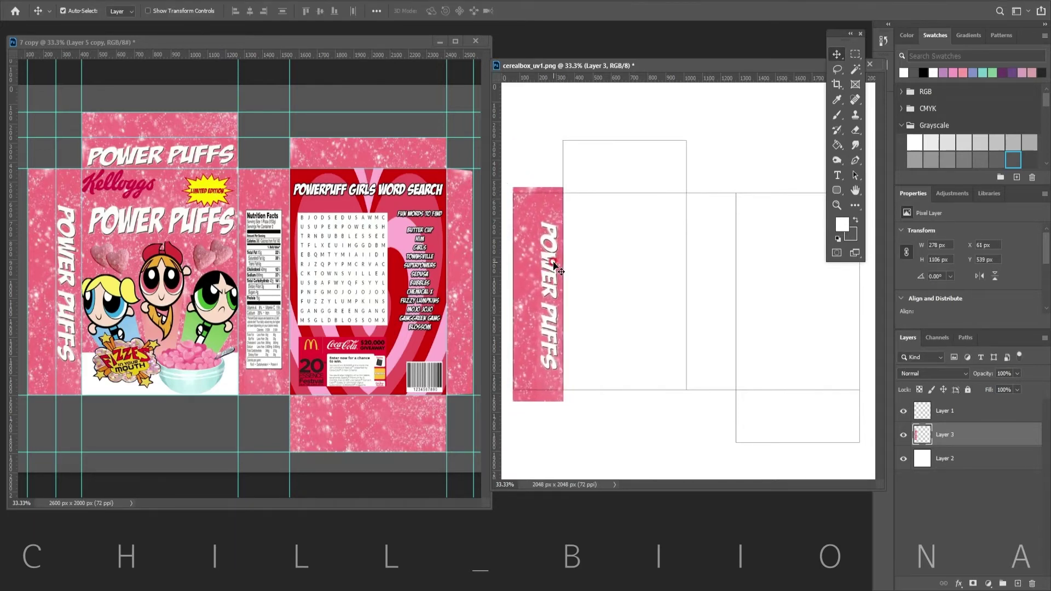
pyautogui.press('Left')
pyautogui.press('Left')
pyautogui.press('Left')
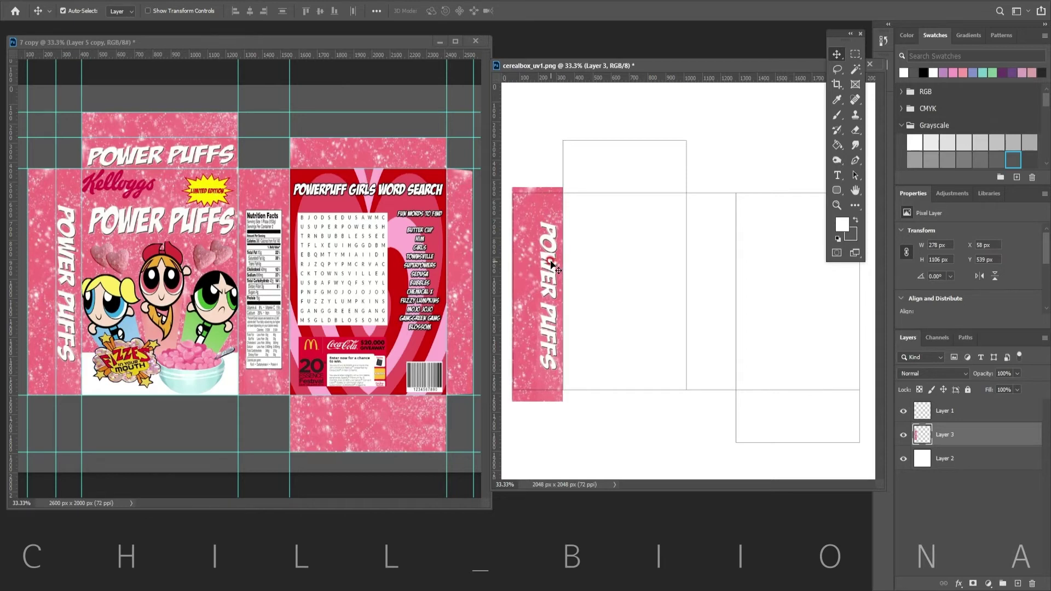
# - Bring in the front cereal panel scaled to its outline, plus the nutrition panel beside it
pyautogui.moveTo(236, 372); pyautogui.dragTo(635, 274)
pyautogui.hotkey('ctrl', 't')
pyautogui.moveTo(722, 419); pyautogui.dragTo(699, 389)
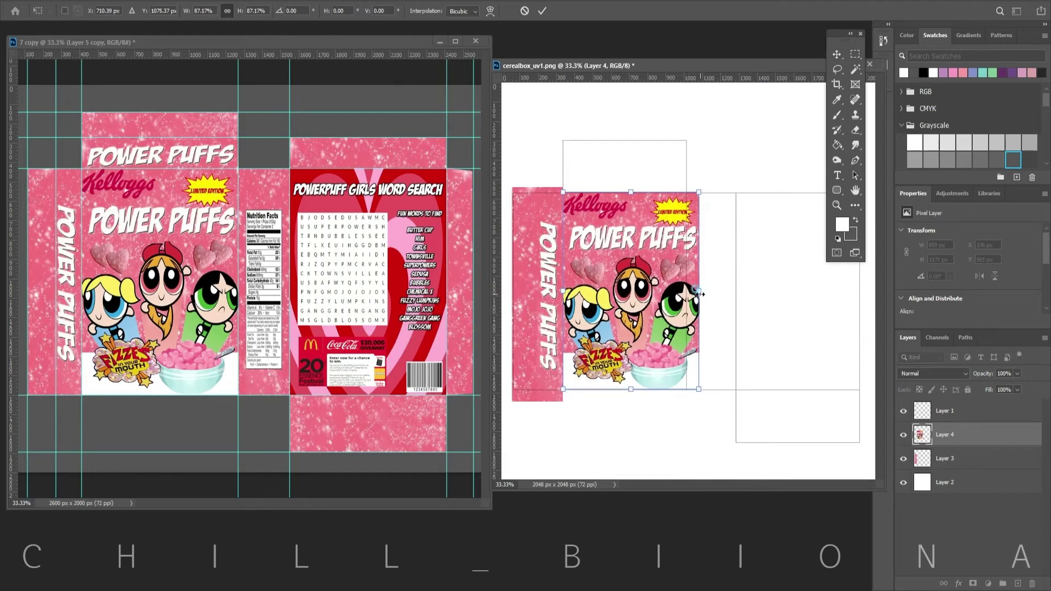
pyautogui.press('Return')
pyautogui.moveTo(264, 285)
pyautogui.mouseDown()
pyautogui.moveTo(716, 272)
pyautogui.moveTo(717, 294)
pyautogui.mouseUp()
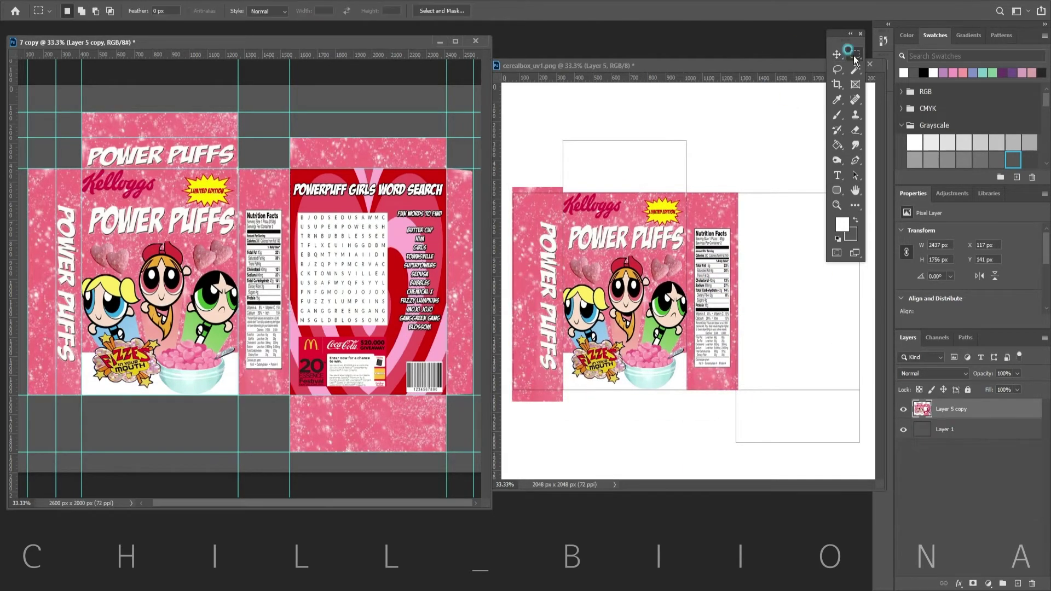
# - Copy the word-search panel into the template and scale it to its outline
pyautogui.moveTo(374, 203); pyautogui.dragTo(810, 285)
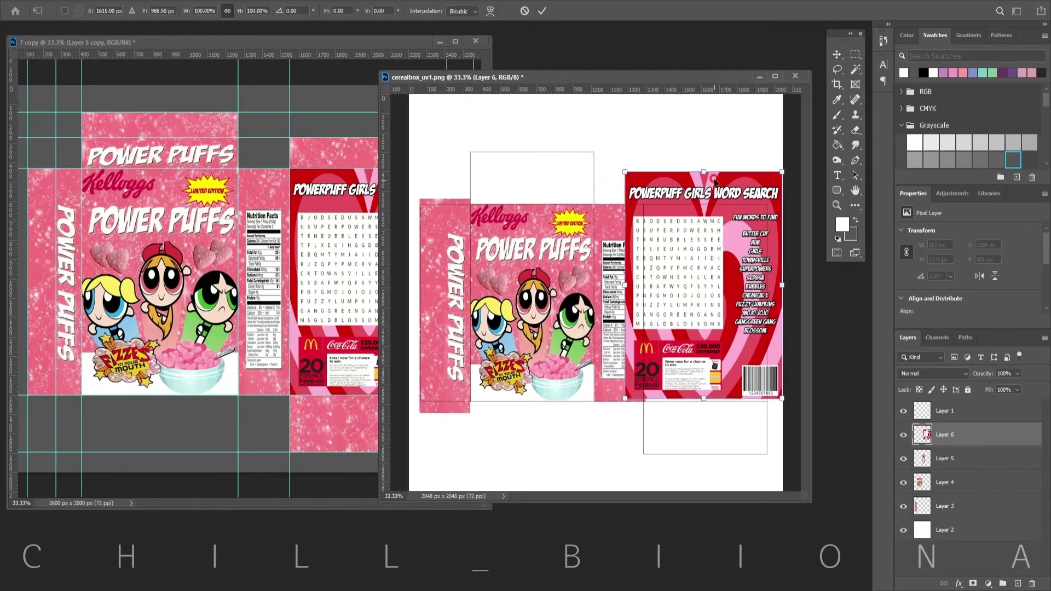
pyautogui.hotkey('ctrl', 't')
pyautogui.moveTo(625, 173); pyautogui.dragTo(644, 204)
pyautogui.moveTo(708, 409); pyautogui.dragTo(708, 412)
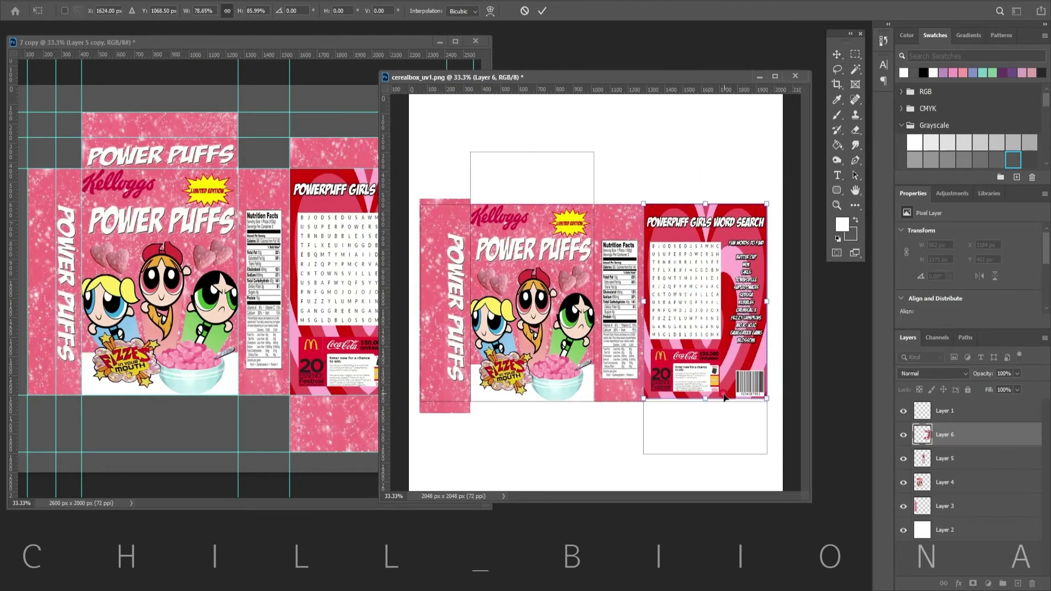
pyautogui.press('Return')
# - Copy the top flap into the template and place it above the front panel
pyautogui.press('m')
pyautogui.hotkey('ctrl', 'Tab')
pyautogui.hotkey('ctrl', 'c')
pyautogui.hotkey('ctrl', 'Tab')
pyautogui.hotkey('ctrl', 'v')
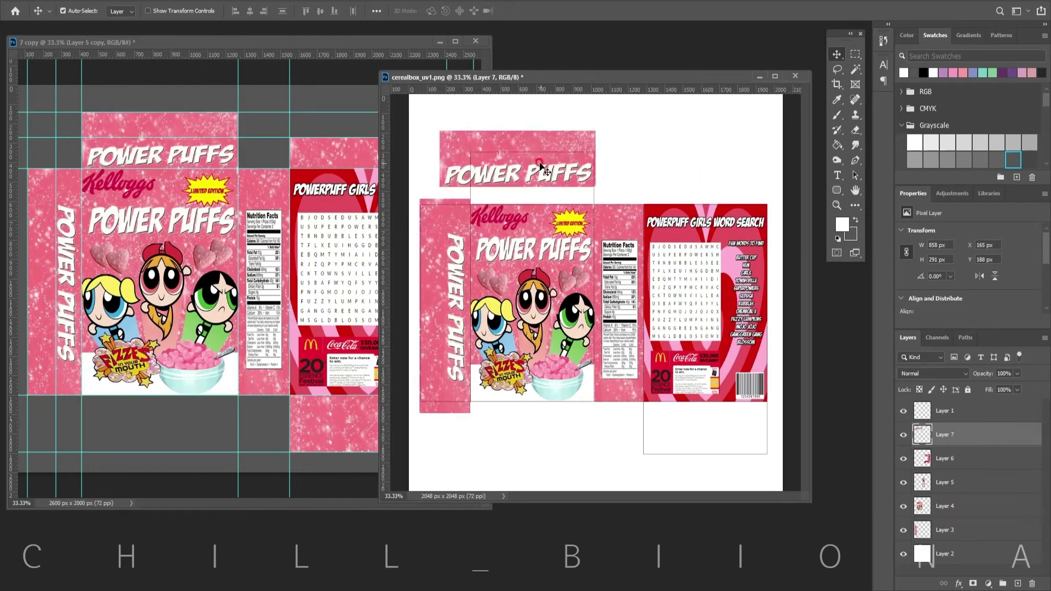
pyautogui.hotkey('ctrl', 't')
pyautogui.moveTo(411, 141); pyautogui.dragTo(470, 152)
pyautogui.press('Return')
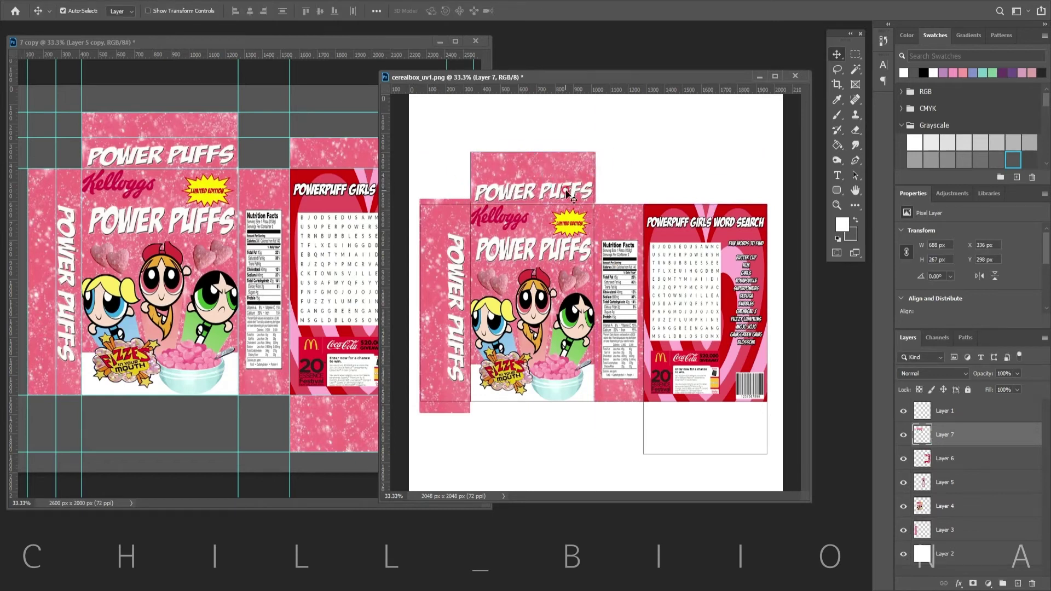
# - Copy the bottom flap under the word-search panel, then minimize the artwork window
pyautogui.press('m')
pyautogui.click(346, 41)
pyautogui.moveTo(291, 395); pyautogui.dragTo(440, 453)
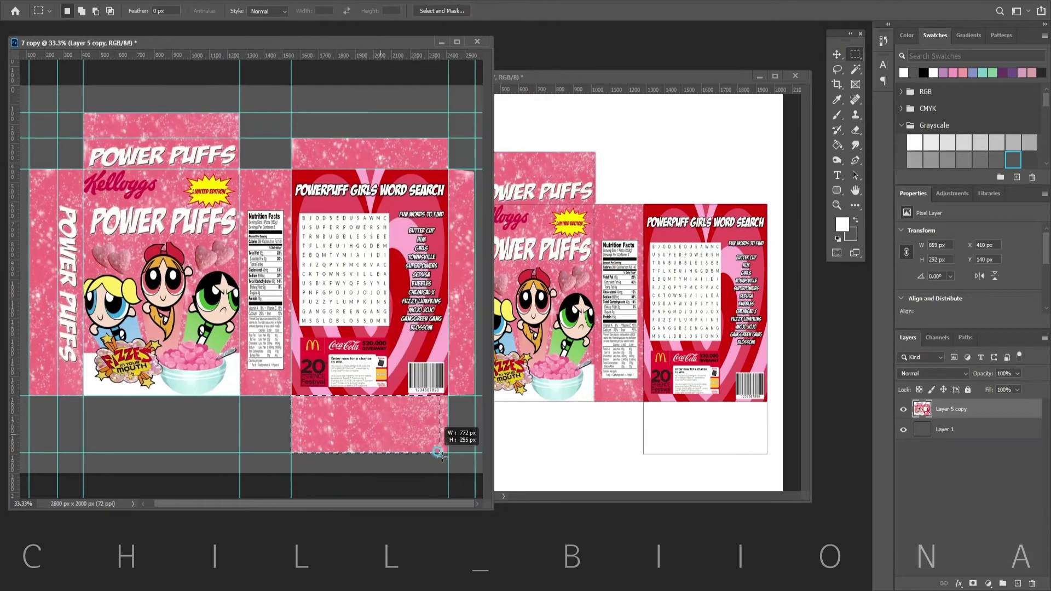
pyautogui.hotkey('ctrl', 'c')
pyautogui.hotkey('ctrl', 'Tab')
pyautogui.hotkey('ctrl', 'v')
pyautogui.hotkey('ctrl', 't')
pyautogui.moveTo(739, 422); pyautogui.dragTo(694, 448)
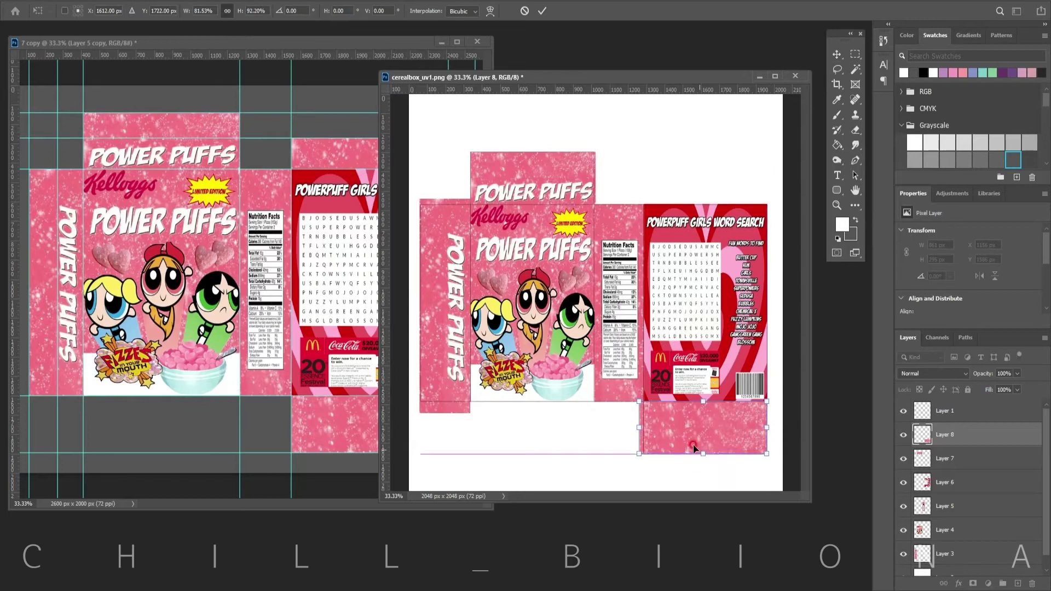
pyautogui.press('Return')
pyautogui.click(440, 44)
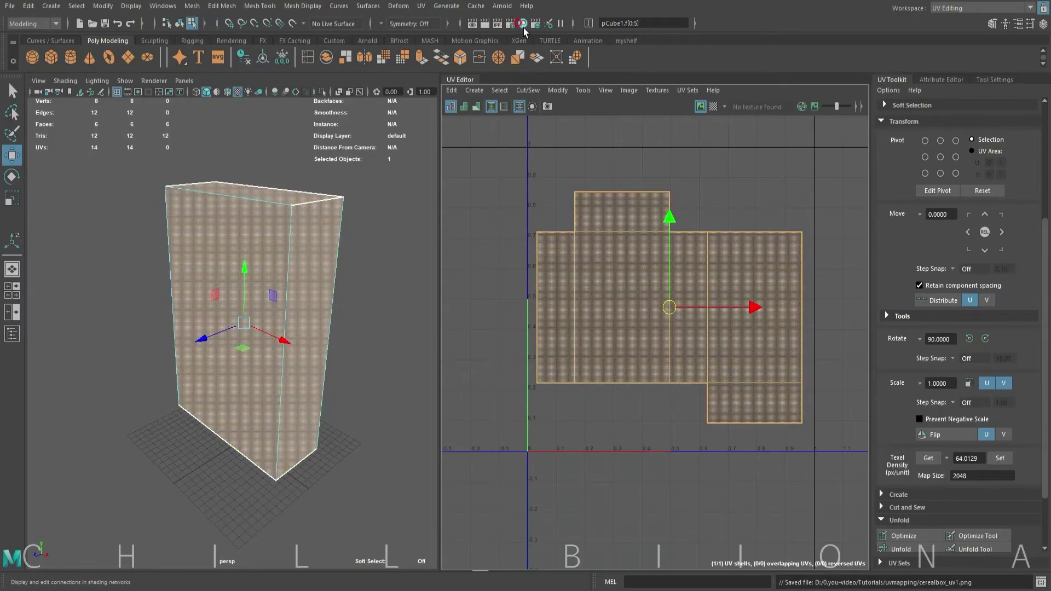
# - In Hypershade, connect a cerealbox_map.png File texture to lambert3's Color
pyautogui.click(522, 24)
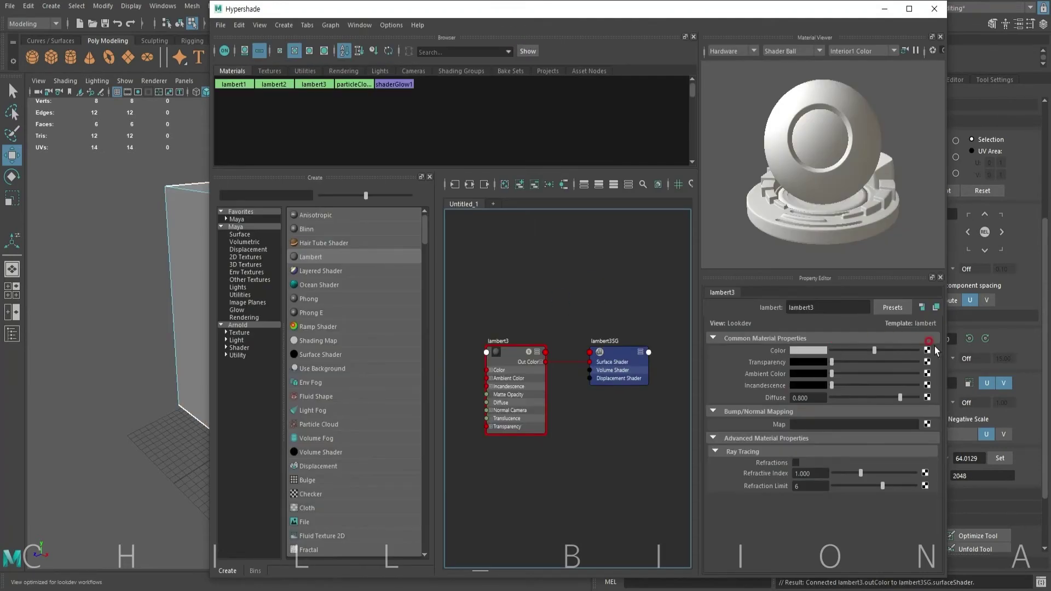
pyautogui.click(930, 349)
pyautogui.click(428, 189)
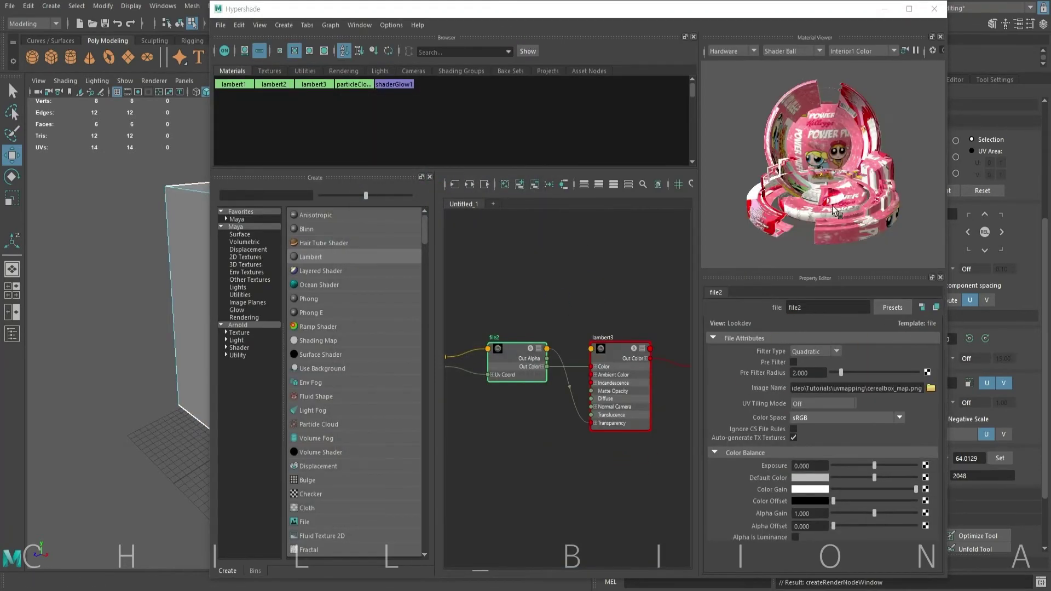
pyautogui.click(934, 8)
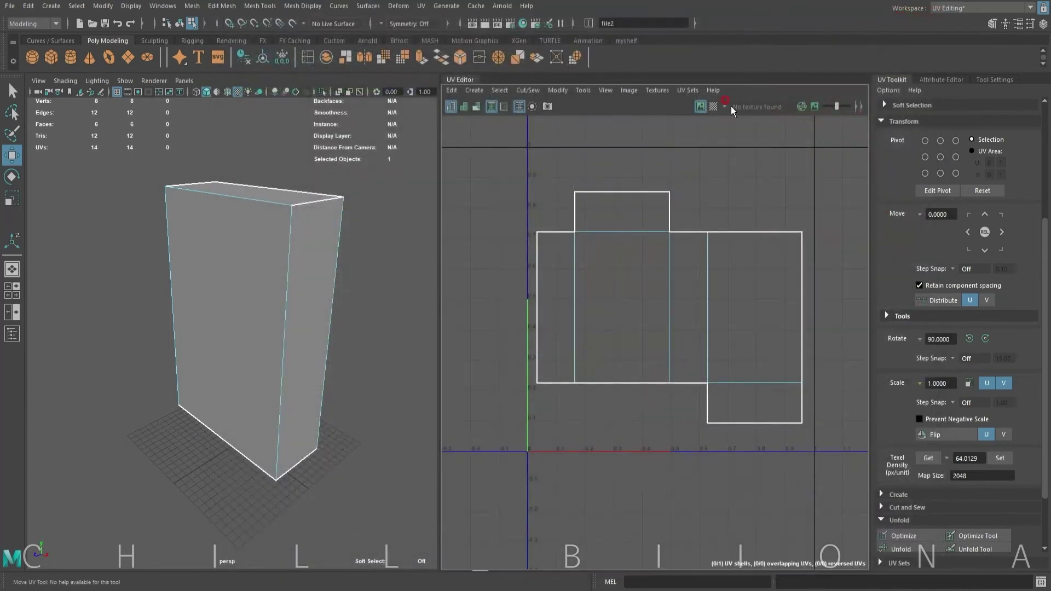
# - Assign the existing lambert3 material to the box and orbit to view its front
pyautogui.moveTo(235, 220); pyautogui.dragTo(373, 198, button='right')
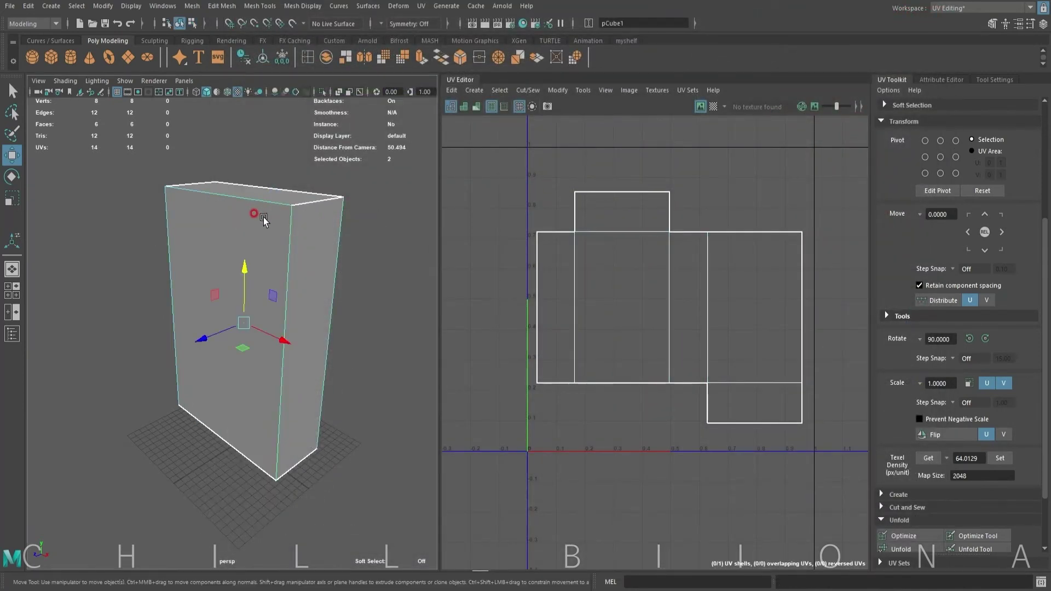
pyautogui.moveTo(263, 220); pyautogui.dragTo(294, 528, button='right')
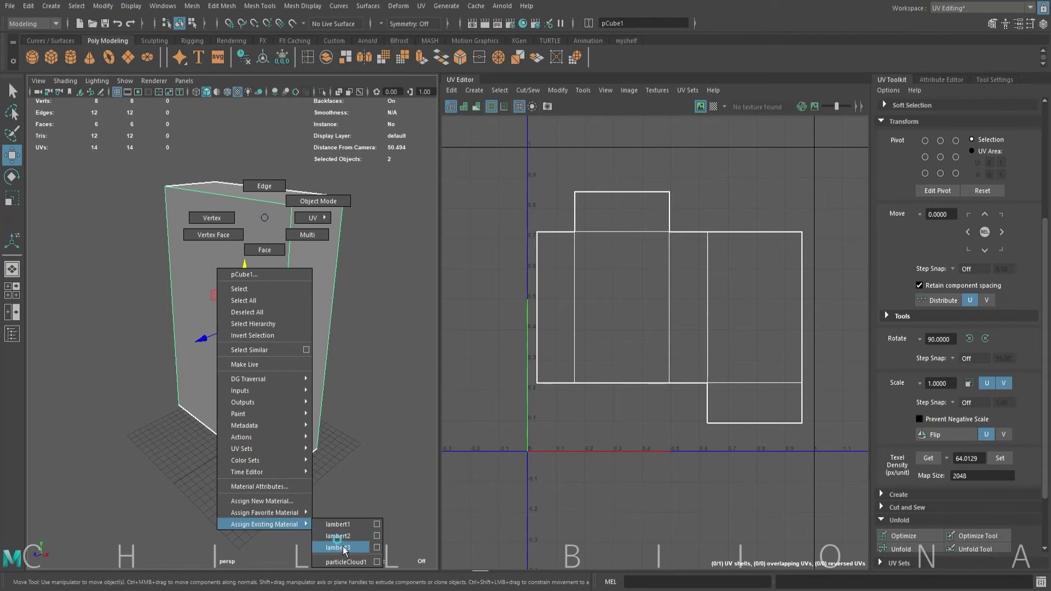
pyautogui.click(343, 548)
pyautogui.click(369, 436)
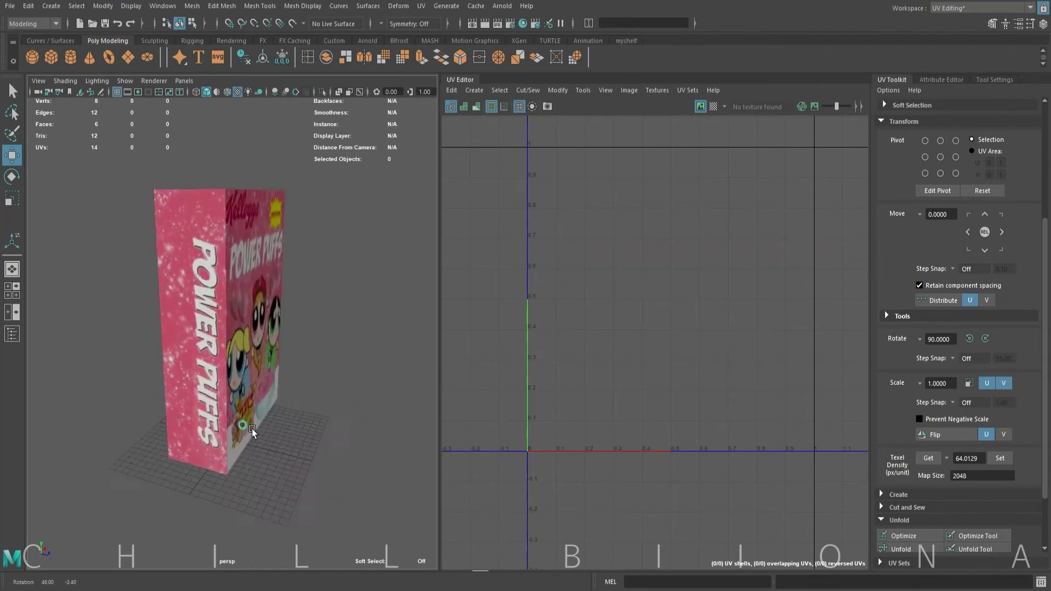
pyautogui.keyDown('alt'); pyautogui.moveTo(328, 454); pyautogui.dragTo(138, 430); pyautogui.keyUp('alt')
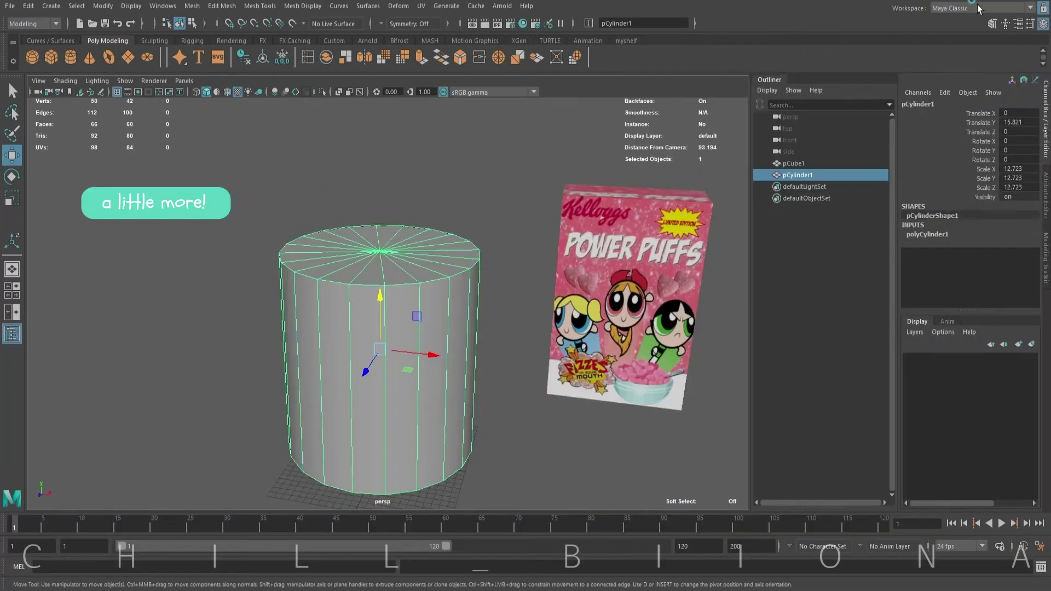
# - Switch to the UV Editing workspace and preview the cylinder's UVs with the checker map
pyautogui.click(980, 7)
pyautogui.click(969, 81)
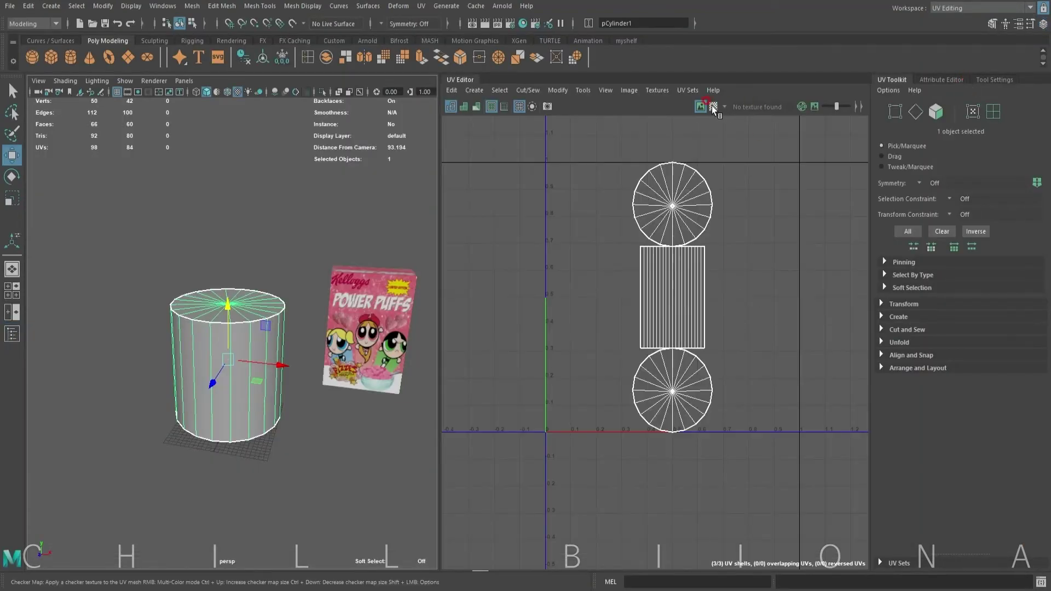
pyautogui.click(712, 107)
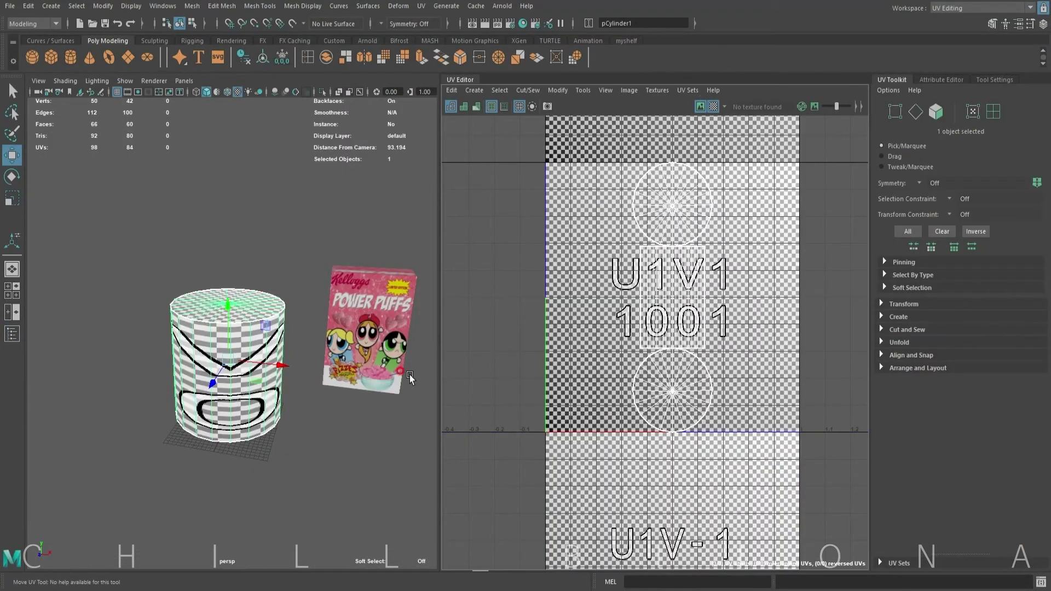
pyautogui.moveTo(270, 429)
pyautogui.keyDown('alt'); pyautogui.mouseDown()
pyautogui.moveTo(278, 398)
pyautogui.moveTo(285, 405)
pyautogui.mouseUp(); pyautogui.keyUp('alt')
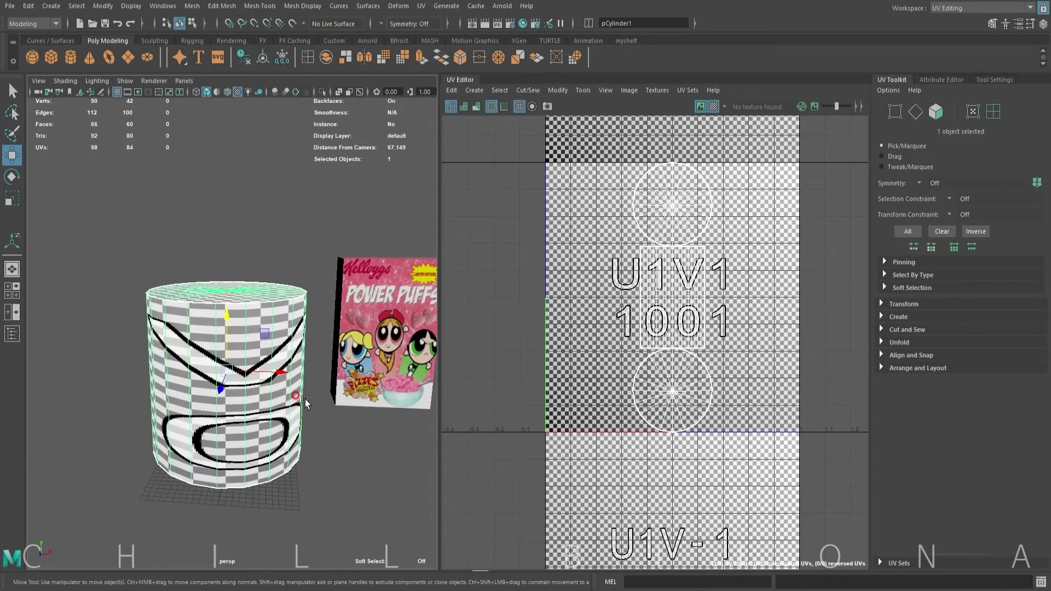
pyautogui.scroll(3, 285, 405)
pyautogui.click(711, 106)
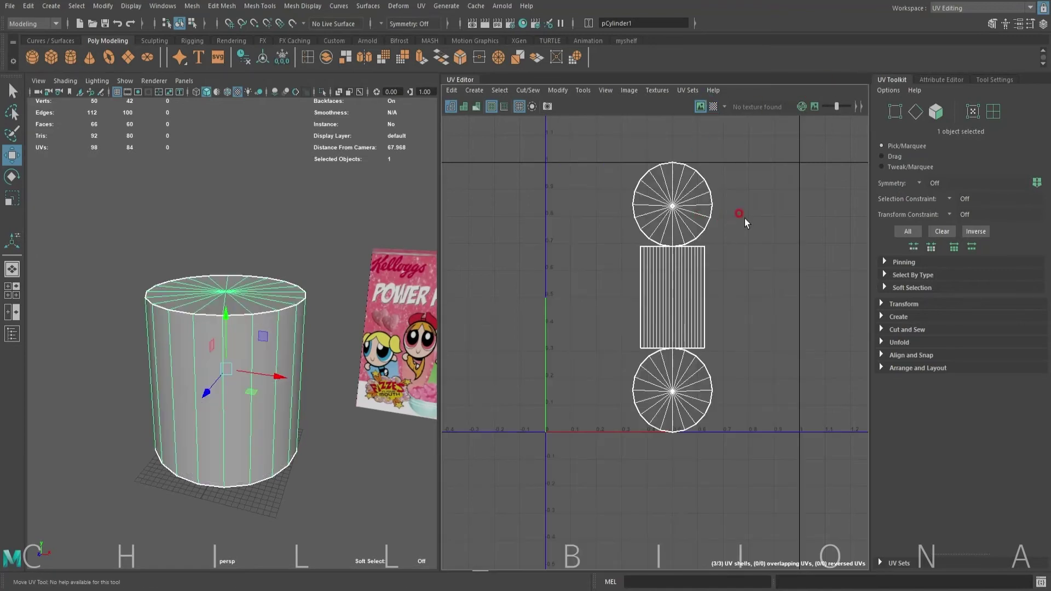
# - Select all cylinder UV shells, Unfold them, and Orient Shells to straighten the side strip
pyautogui.moveTo(744, 218); pyautogui.dragTo(706, 205, button='right')
pyautogui.moveTo(539, 152); pyautogui.dragTo(736, 452)
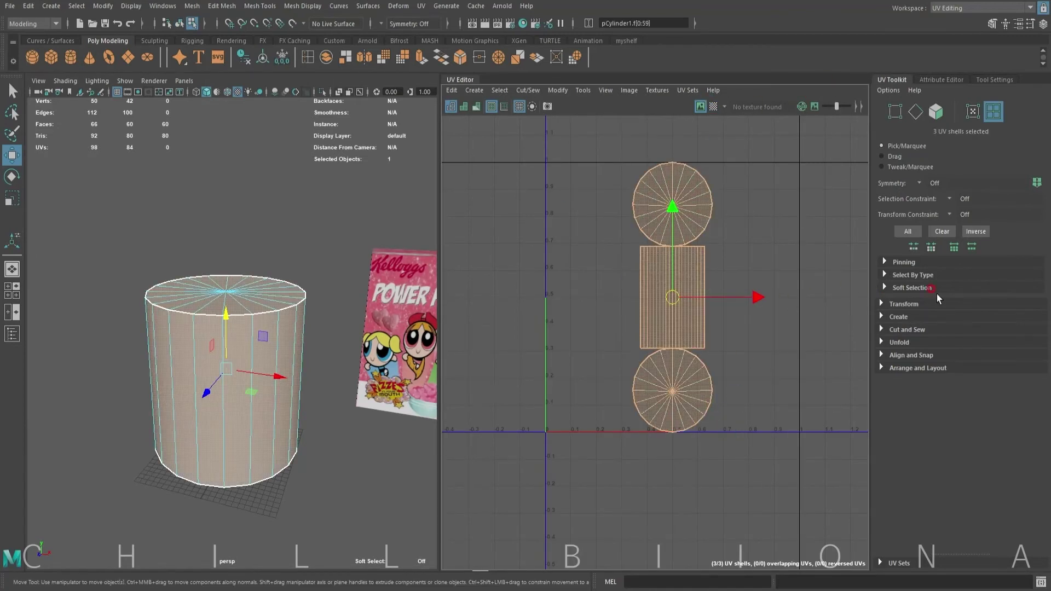
pyautogui.click(881, 343)
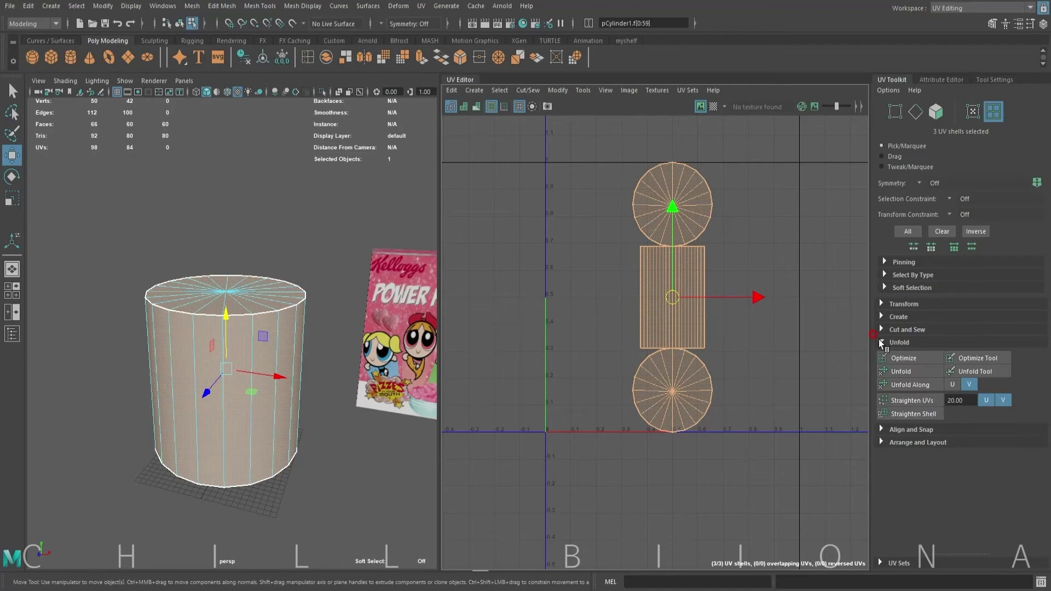
pyautogui.click(900, 371)
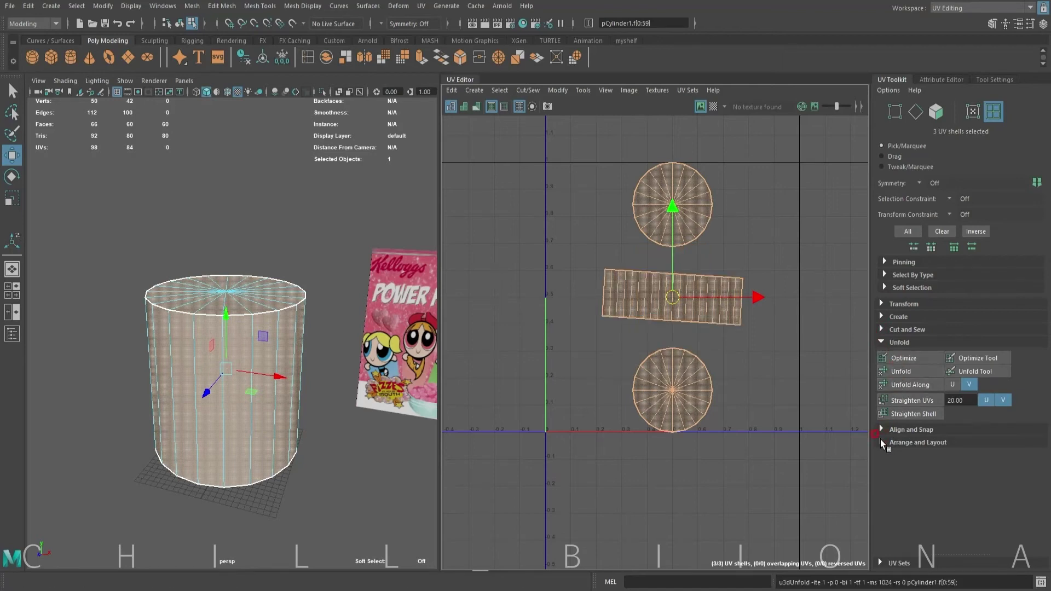
pyautogui.click(882, 443)
pyautogui.click(909, 503)
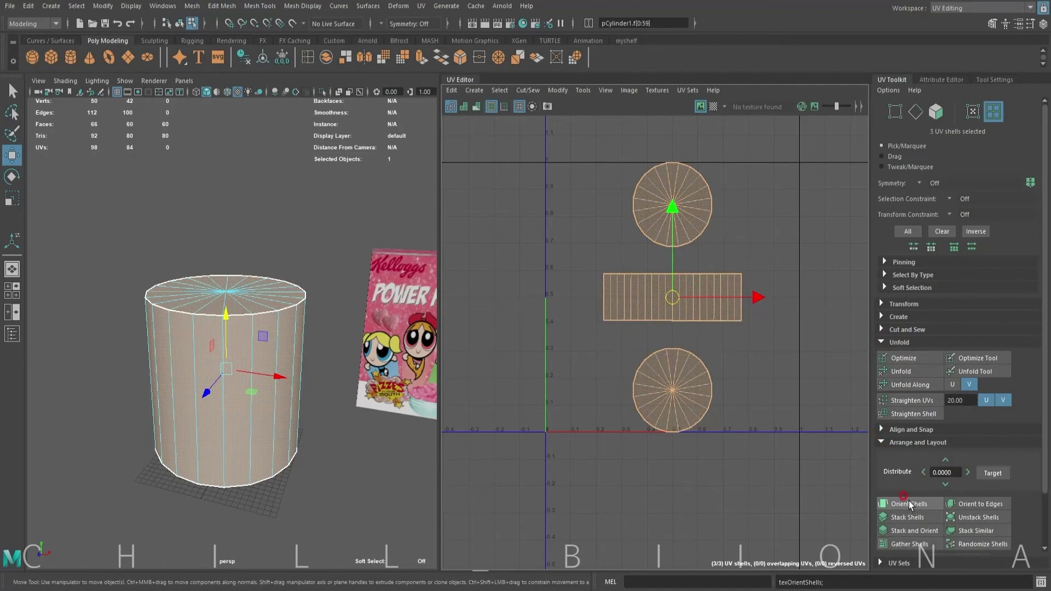
# - Inspect the unfolded cylinder with the checker map, then hide it and expand Transform
pyautogui.click(713, 106)
pyautogui.keyDown('alt'); pyautogui.moveTo(347, 424); pyautogui.dragTo(317, 445); pyautogui.keyUp('alt')
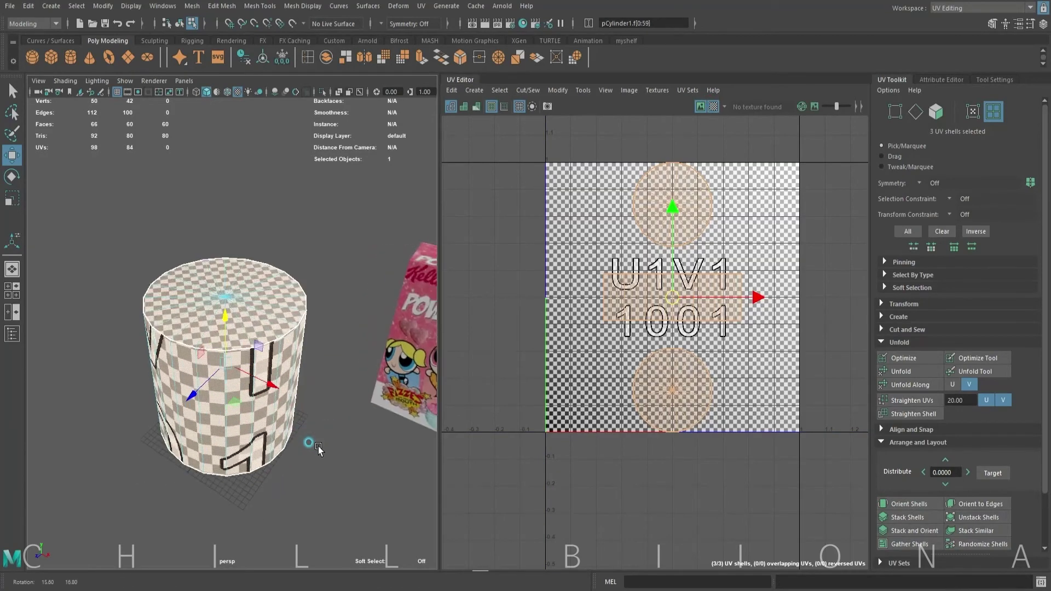
pyautogui.scroll(3, 315, 432)
pyautogui.scroll(2, 317, 418)
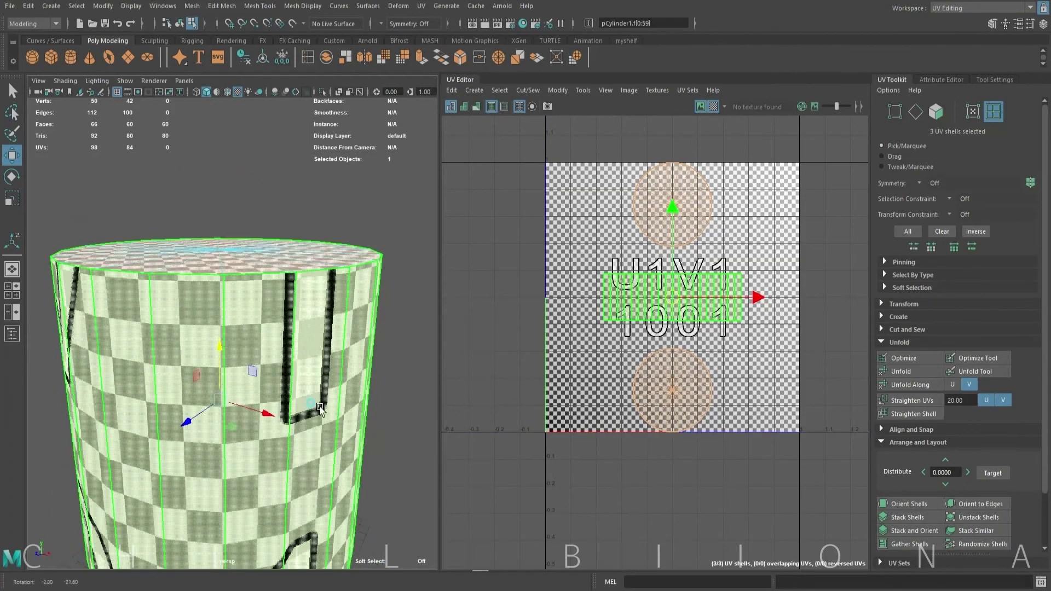
pyautogui.scroll(-3, 323, 411)
pyautogui.scroll(-2, 328, 428)
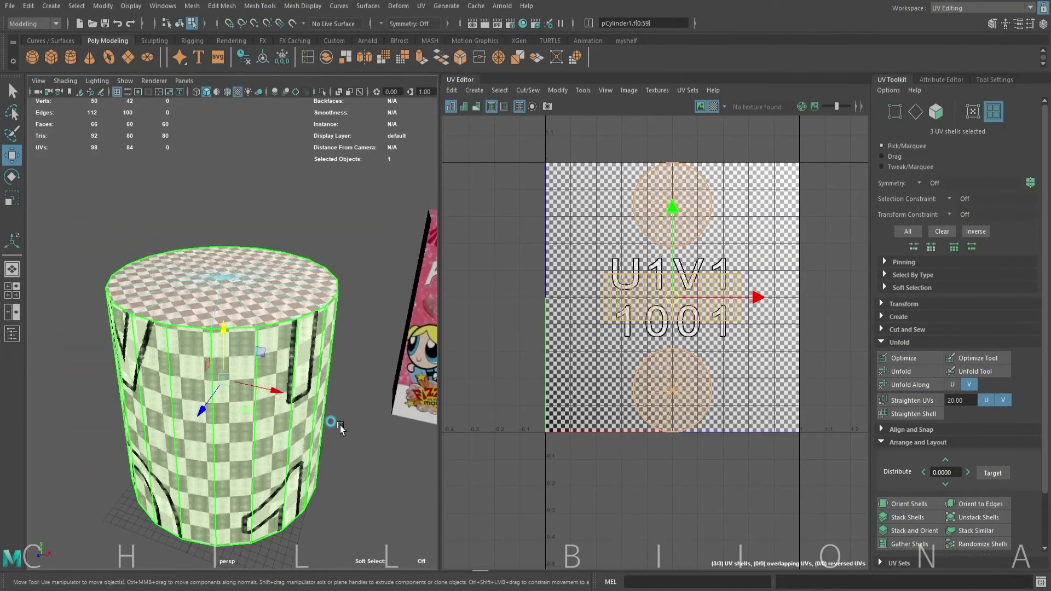
pyautogui.click(713, 106)
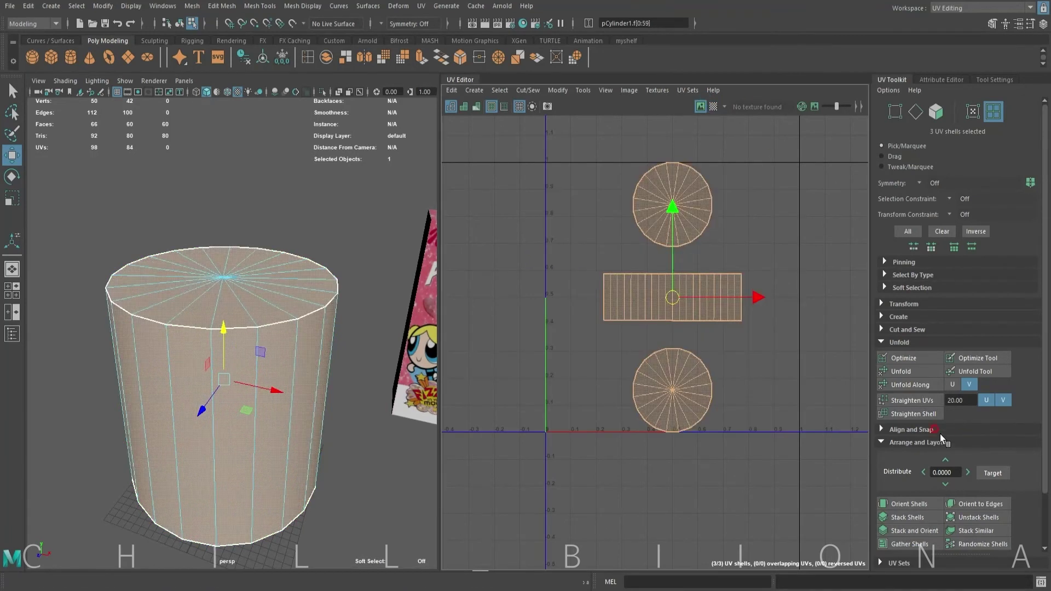
pyautogui.click(884, 301)
pyautogui.scroll(-3, 909, 318)
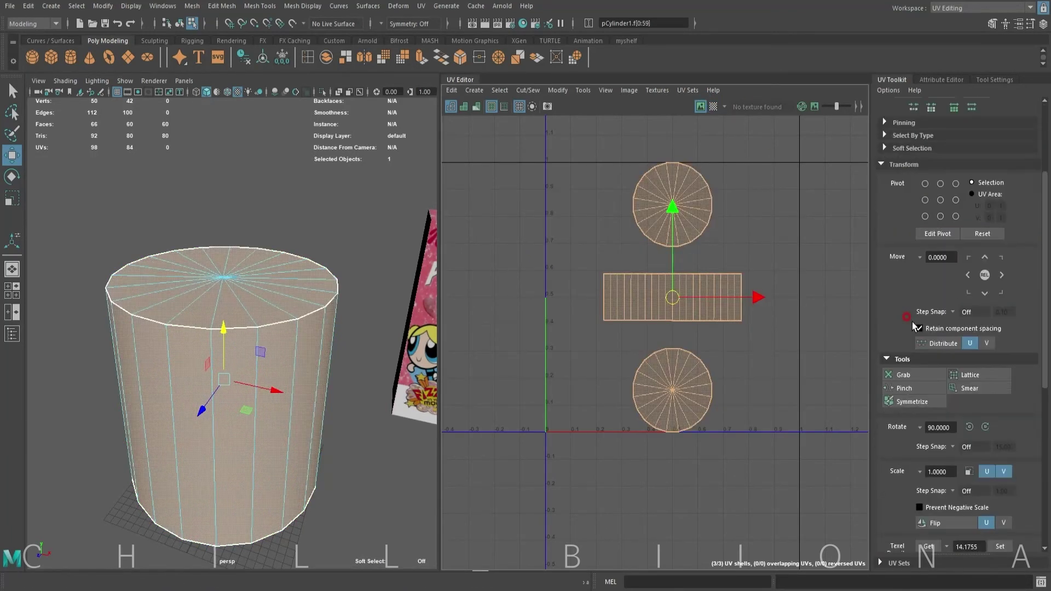
pyautogui.scroll(-1, 896, 297)
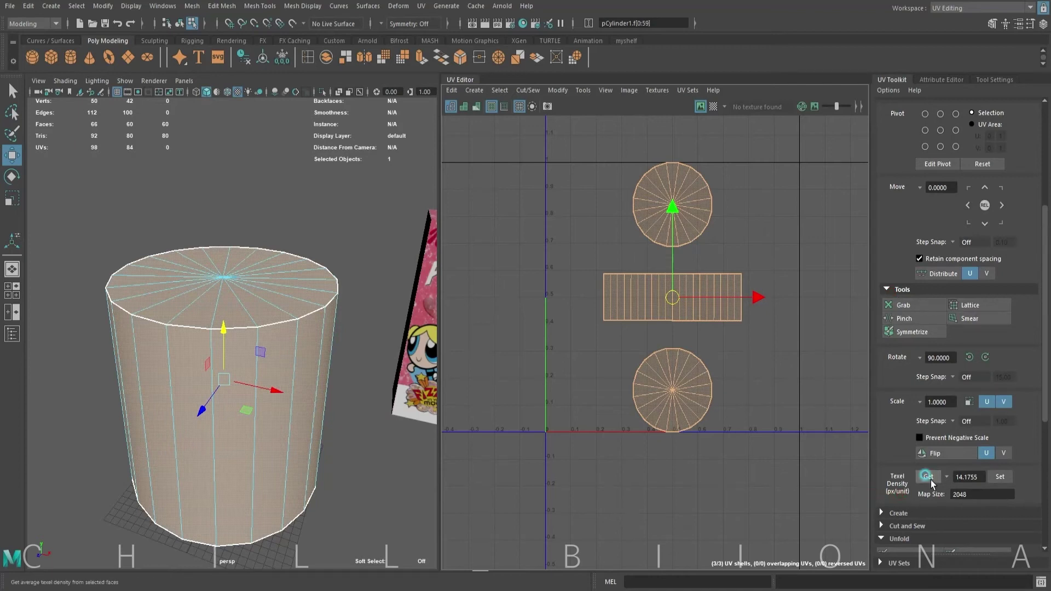
# - Apply a uniform texel density to the cylinder's UV shells and check their scale with the checker pattern
pyautogui.click(997, 477)
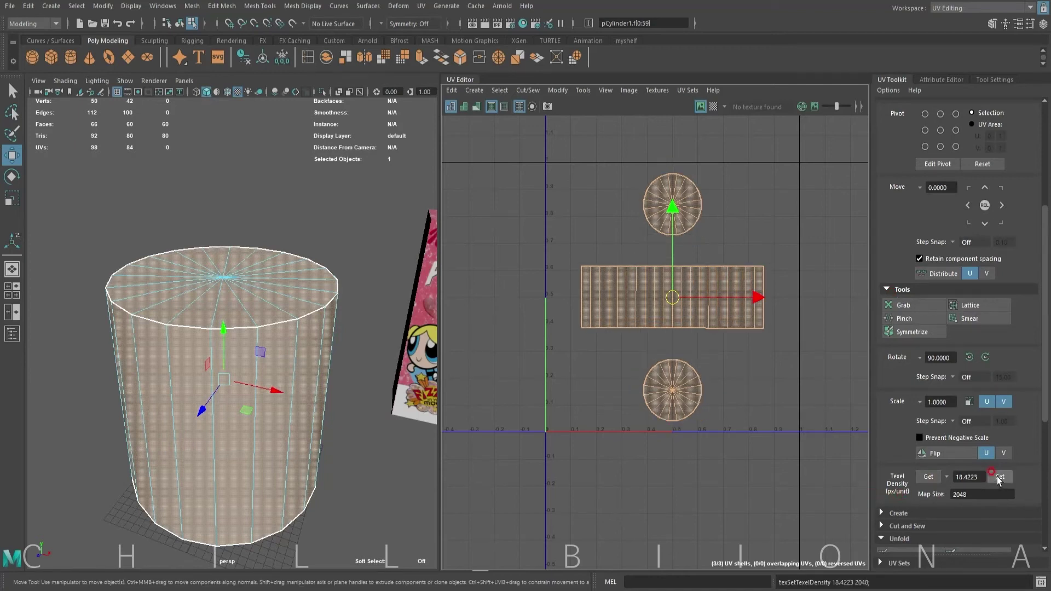
pyautogui.click(713, 106)
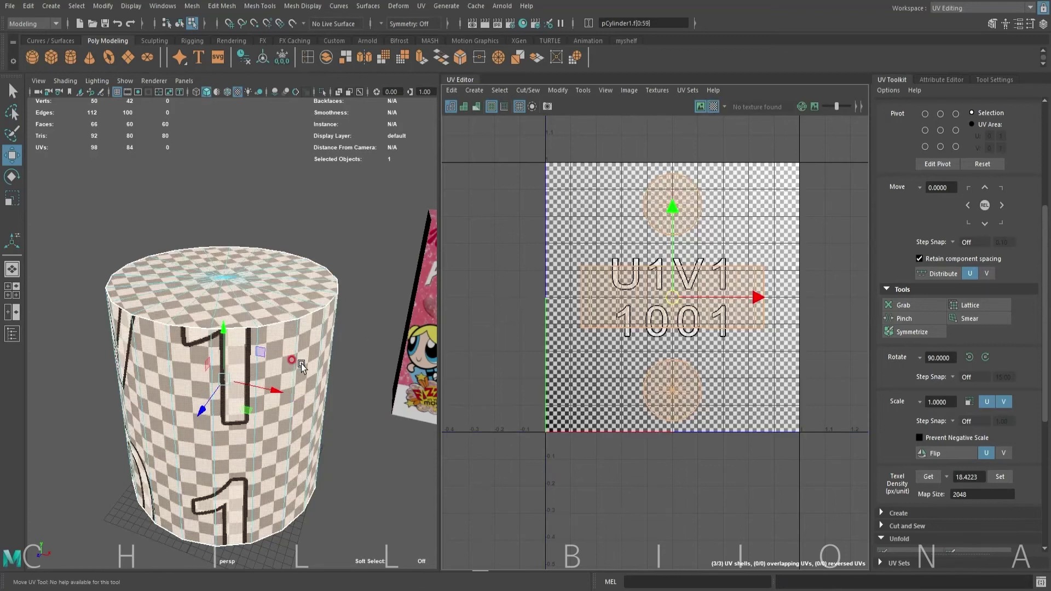
pyautogui.keyDown('alt'); pyautogui.moveTo(301, 367); pyautogui.dragTo(270, 361); pyautogui.keyUp('alt')
pyautogui.keyDown('alt'); pyautogui.moveTo(265, 368); pyautogui.dragTo(318, 351); pyautogui.keyUp('alt')
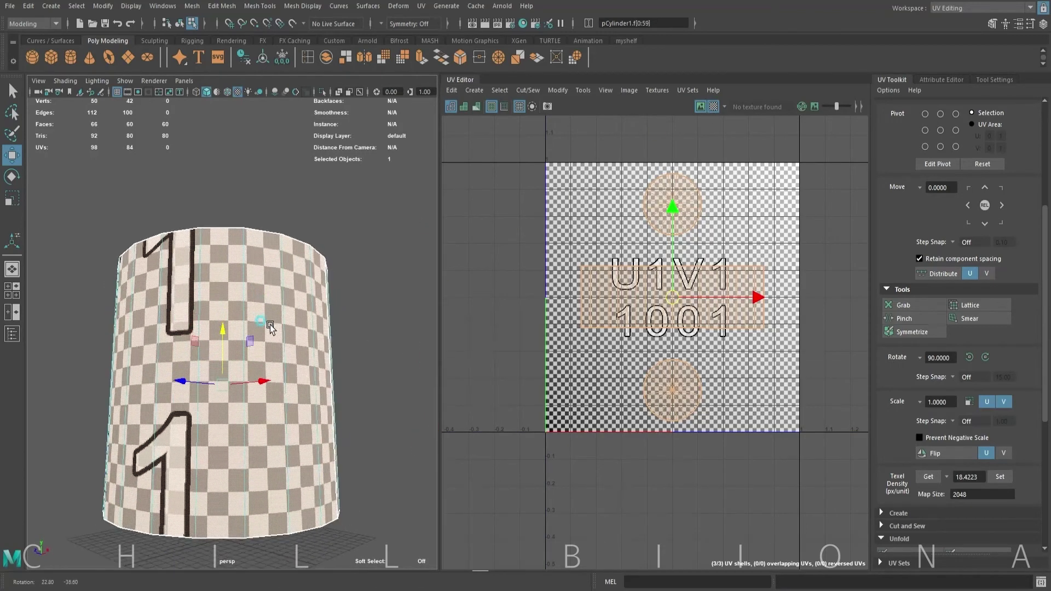
pyautogui.click(714, 98)
pyautogui.click(713, 106)
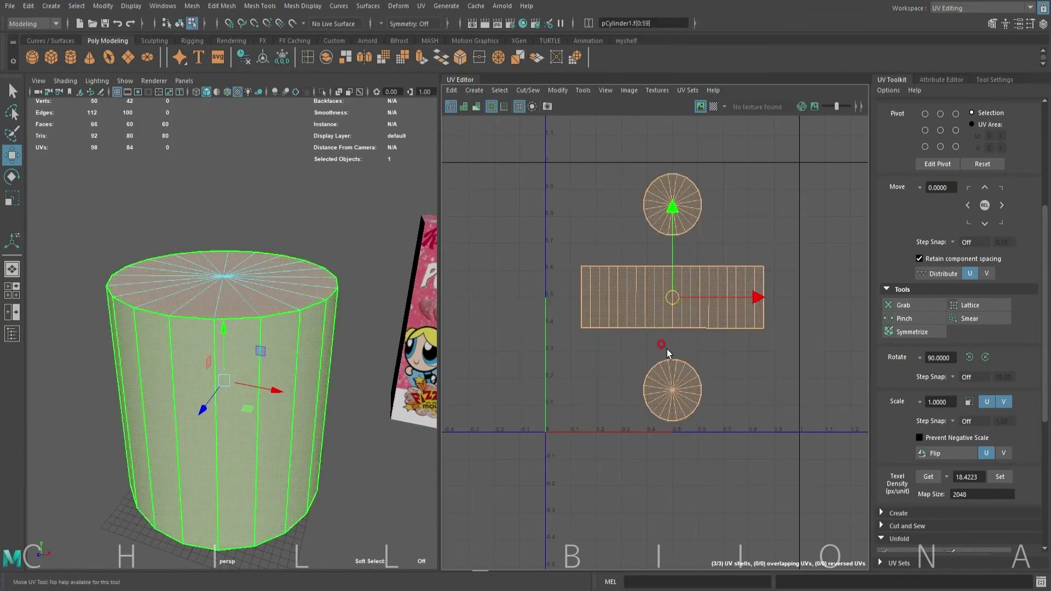
# - Move the bottom cap's UV circle beside the top cap circle, then nudge both slightly left and down
pyautogui.click(672, 390)
pyautogui.moveTo(672, 389)
pyautogui.mouseDown()
pyautogui.moveTo(693, 207)
pyautogui.moveTo(765, 209)
pyautogui.mouseUp()
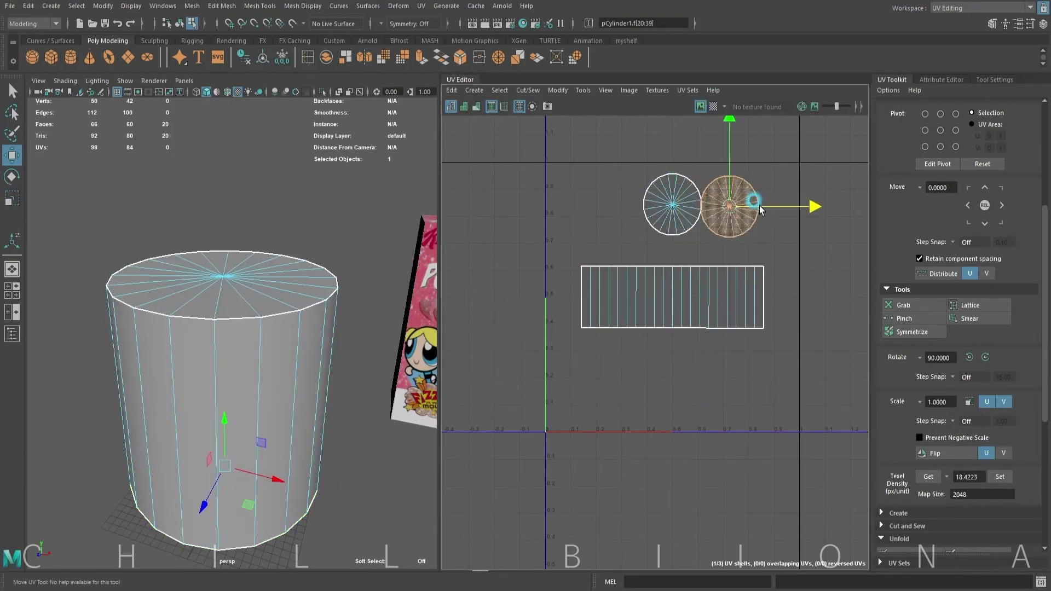
pyautogui.moveTo(622, 162); pyautogui.dragTo(767, 230)
pyautogui.moveTo(703, 207); pyautogui.dragTo(678, 216)
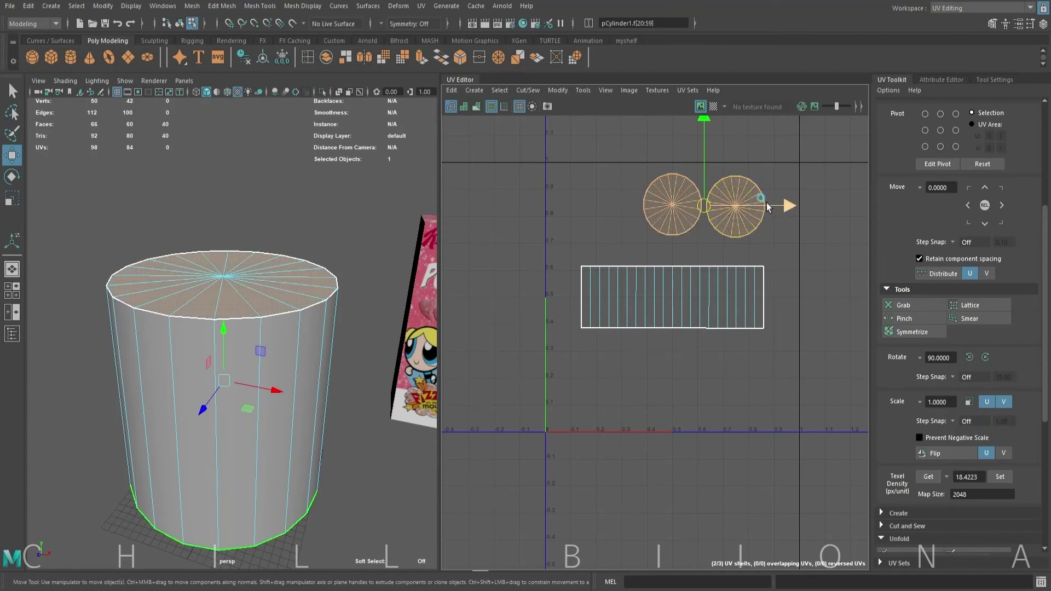
# - Scale all three UV shells up and move them down inside the UV square
pyautogui.moveTo(572, 175); pyautogui.dragTo(758, 371)
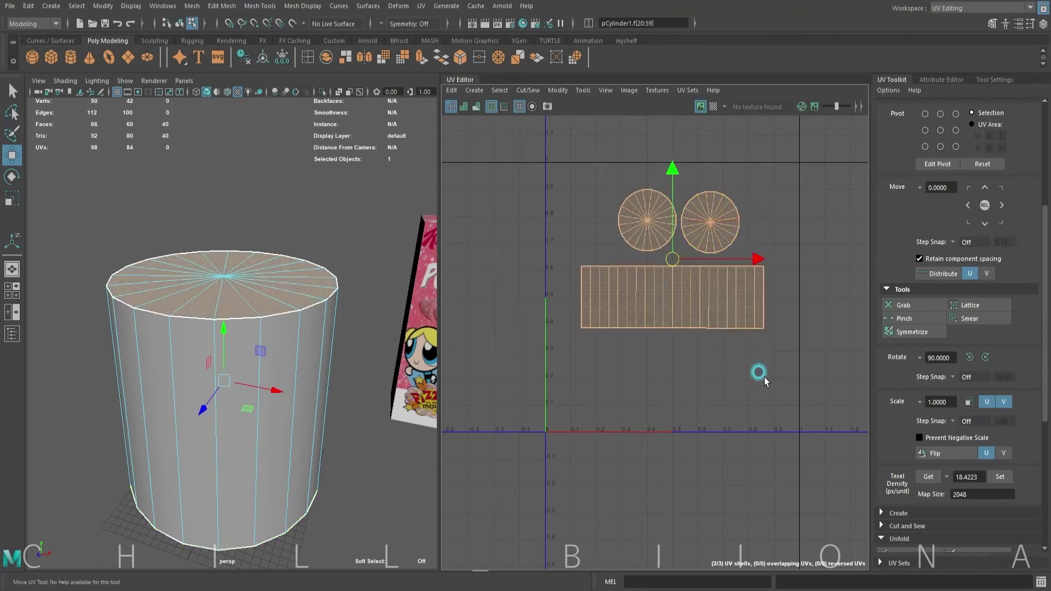
pyautogui.press('r')
pyautogui.moveTo(673, 259); pyautogui.dragTo(700, 280)
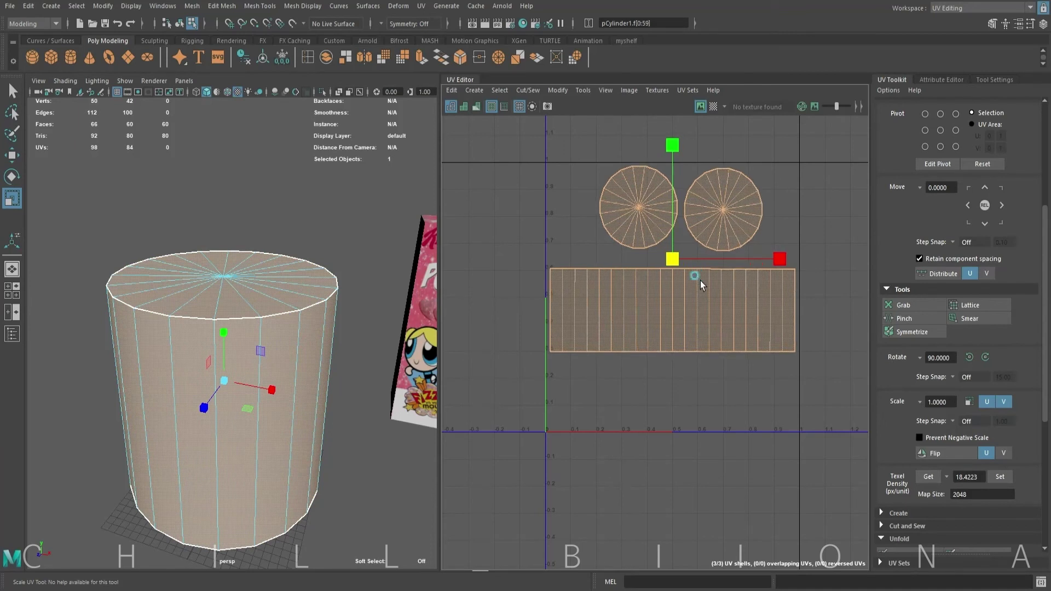
pyautogui.press('w')
pyautogui.moveTo(672, 173); pyautogui.dragTo(671, 217)
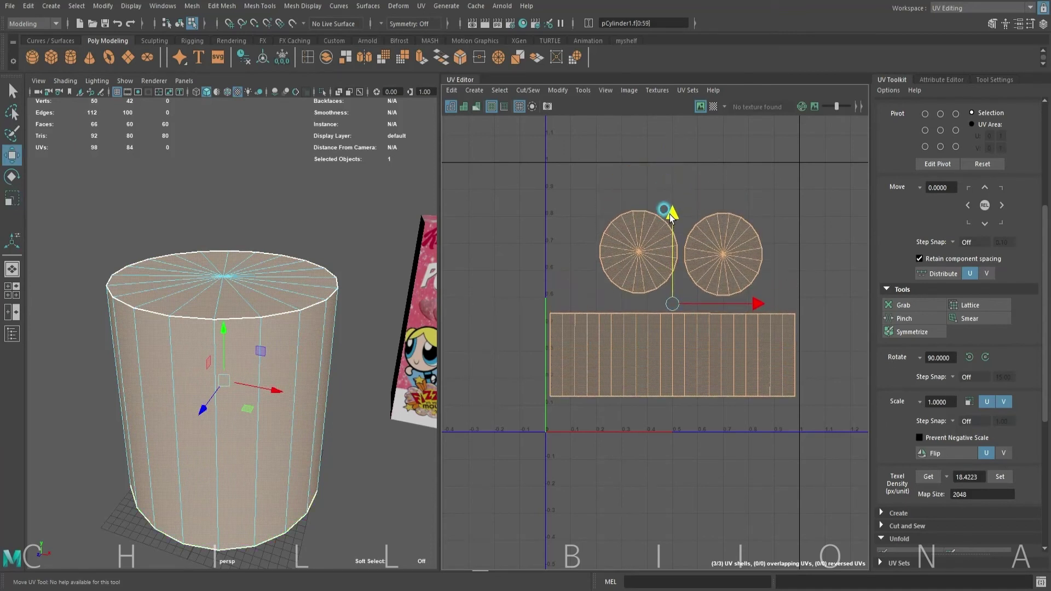
# - Align the two cap circles vertically with Align Shells, then clear the selection
pyautogui.keyDown('ctrl'); pyautogui.click(766, 329); pyautogui.keyUp('ctrl')
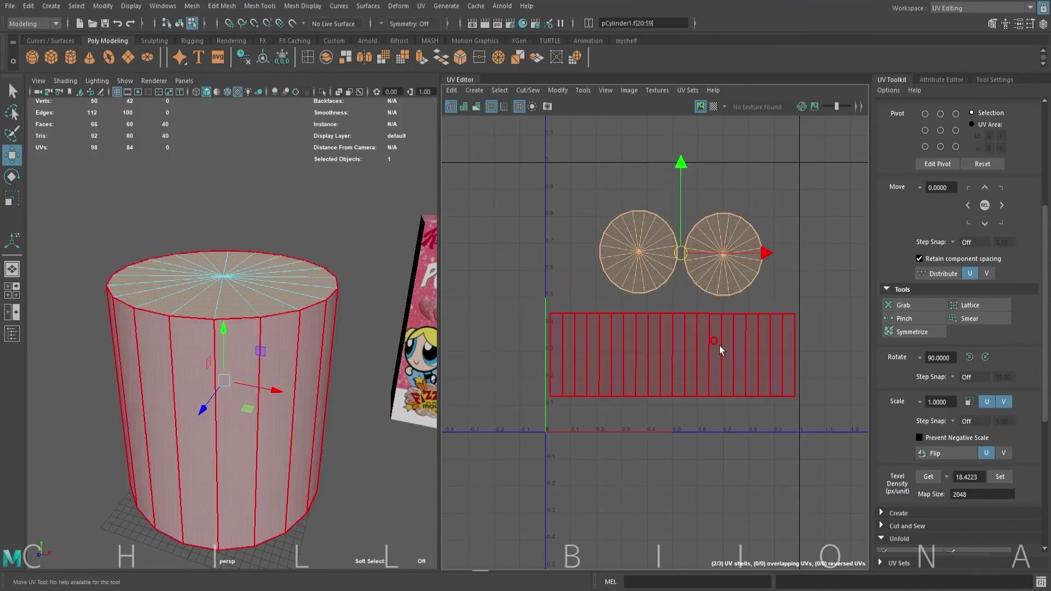
pyautogui.scroll(-5, 903, 424)
pyautogui.scroll(-2, 903, 424)
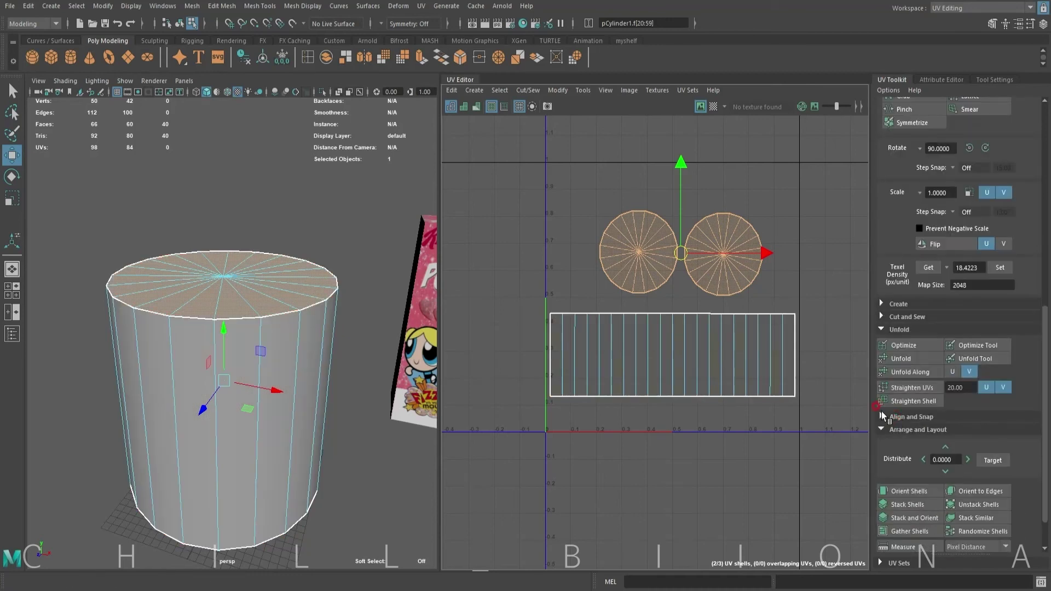
pyautogui.click(880, 417)
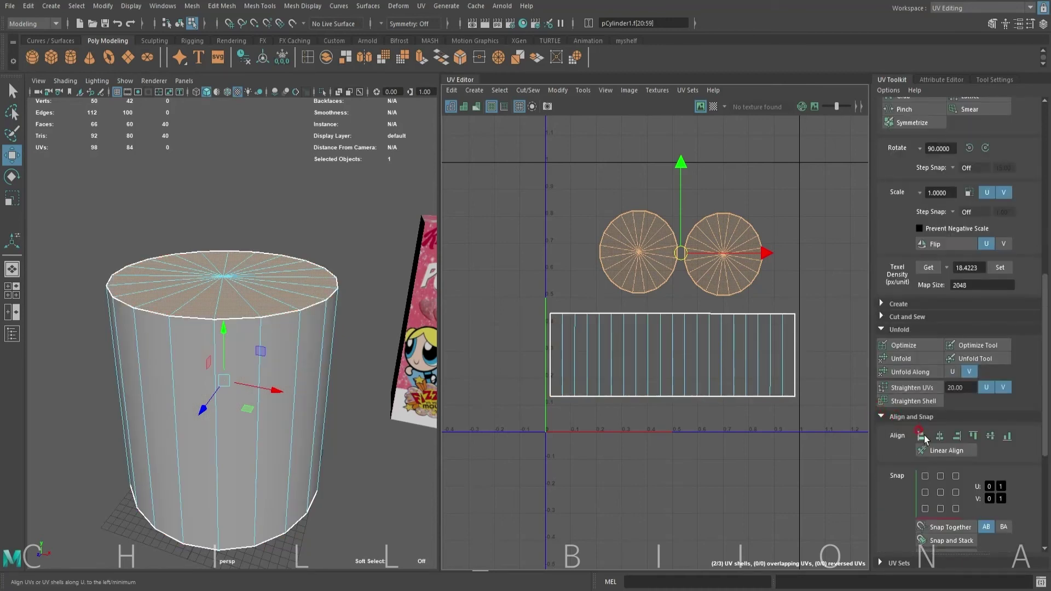
pyautogui.click(990, 437)
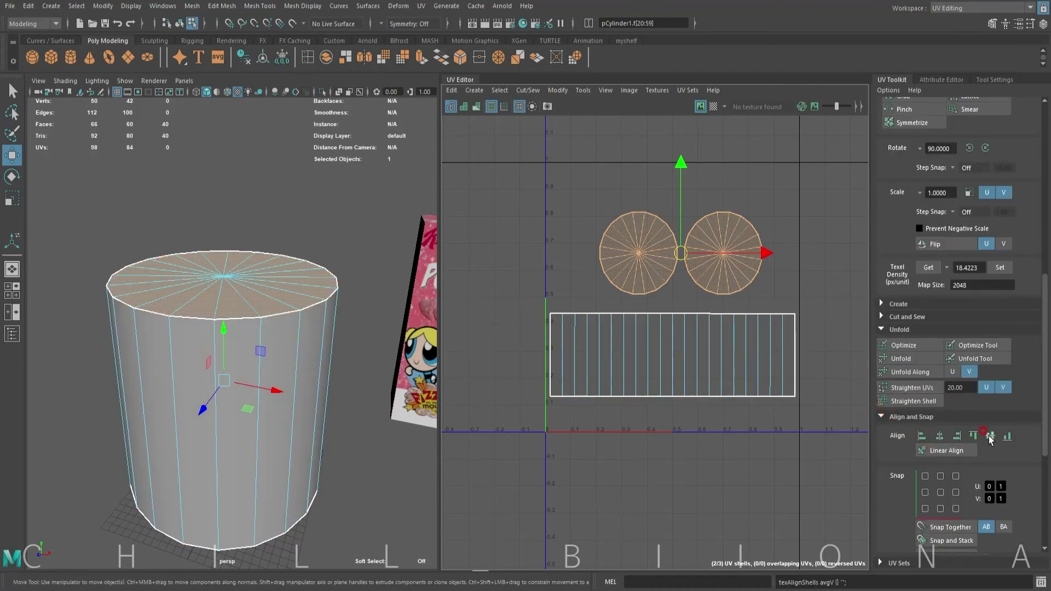
pyautogui.click(728, 459)
# - Assign a new material with the soup texture to the cylinder
pyautogui.rightClick(283, 296)
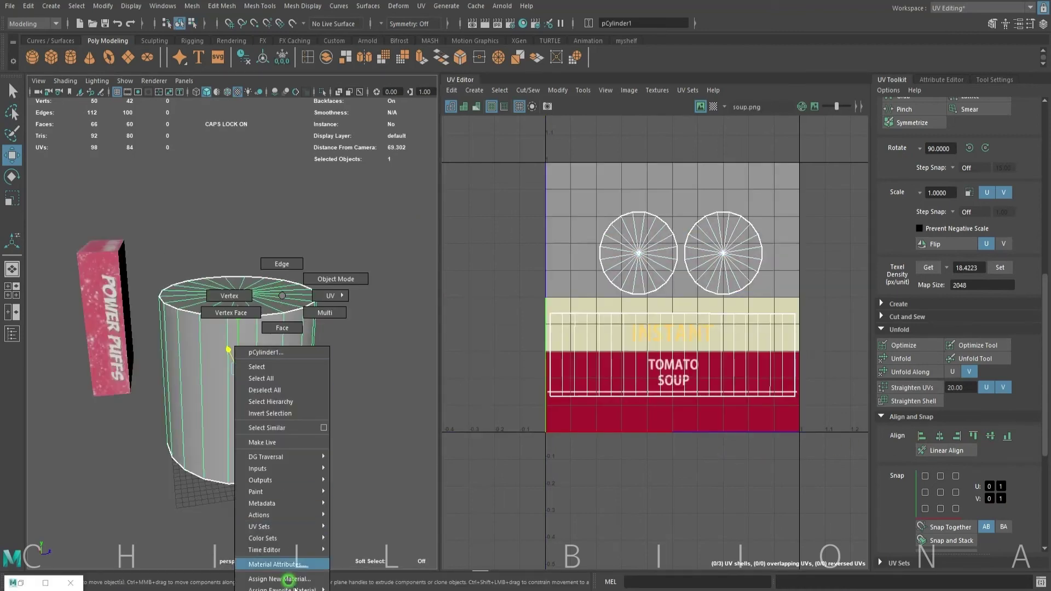
pyautogui.click(356, 582)
pyautogui.click(331, 432)
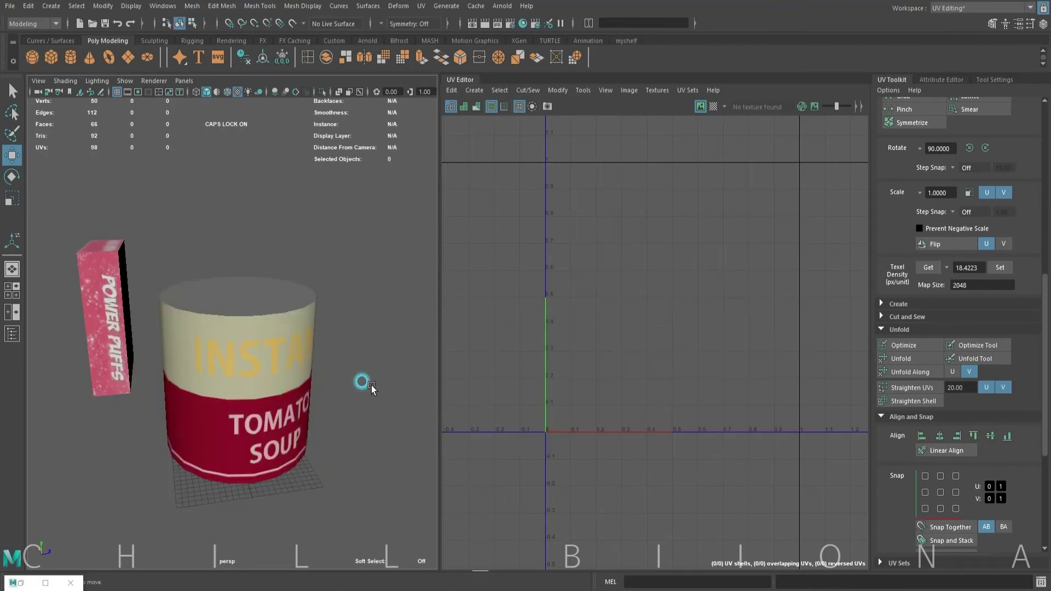
pyautogui.keyDown('alt'); pyautogui.moveTo(363, 380); pyautogui.dragTo(248, 409); pyautogui.keyUp('alt')
# - Rotate the can around its vertical axis so the label faces the view beside the cereal box
pyautogui.click(248, 409)
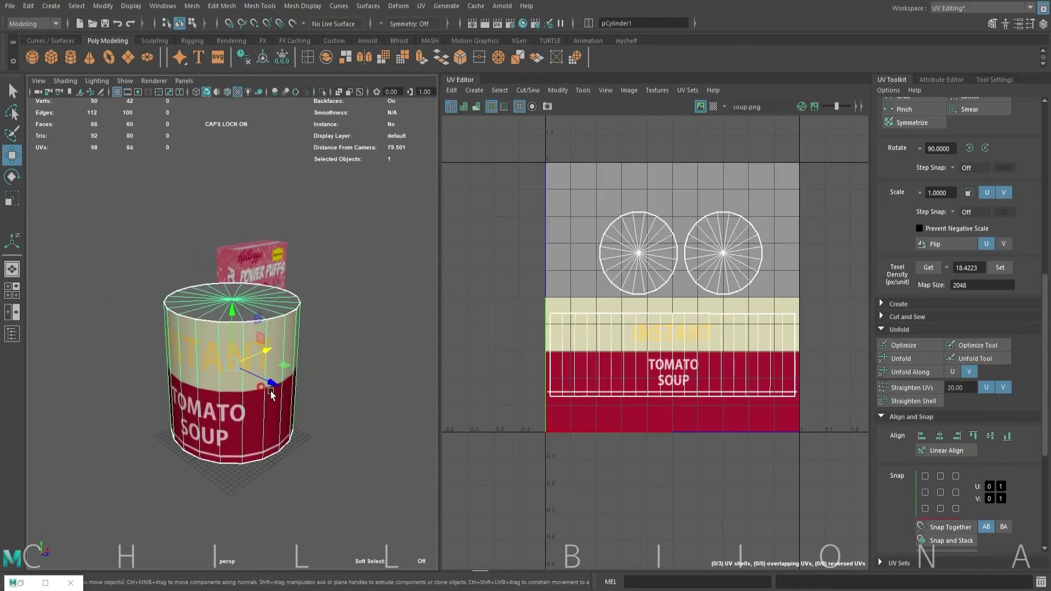
pyautogui.press('e')
pyautogui.moveTo(229, 386); pyautogui.dragTo(285, 379)
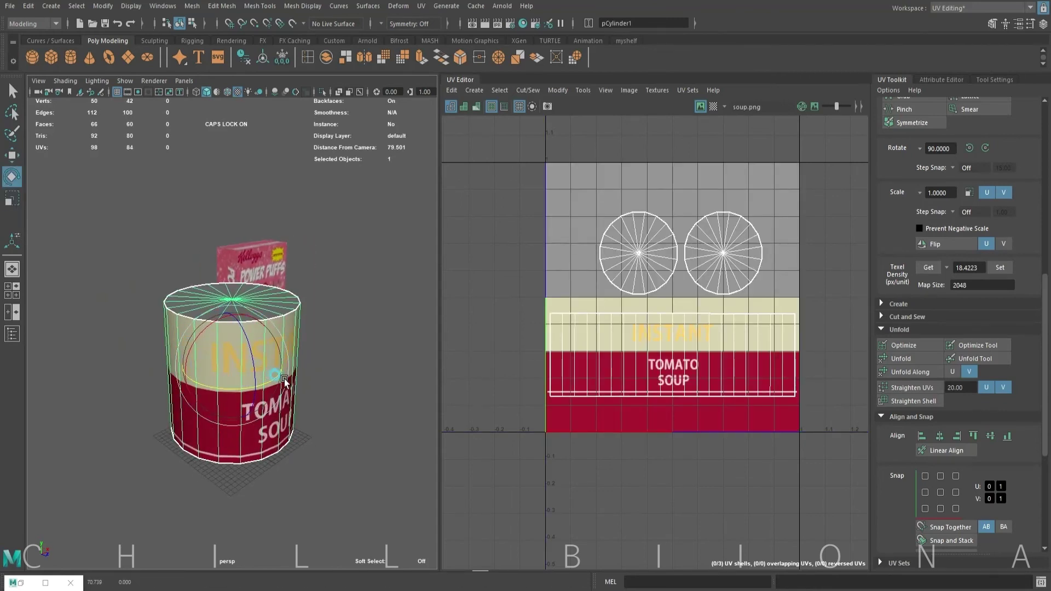
pyautogui.press('w')
pyautogui.keyDown('alt'); pyautogui.moveTo(333, 427); pyautogui.dragTo(296, 427); pyautogui.keyUp('alt')
# - Inspect the red band and INSTANT band faces in the UV Editor, then zoom in on the labelled can
pyautogui.doubleClick(708, 383)
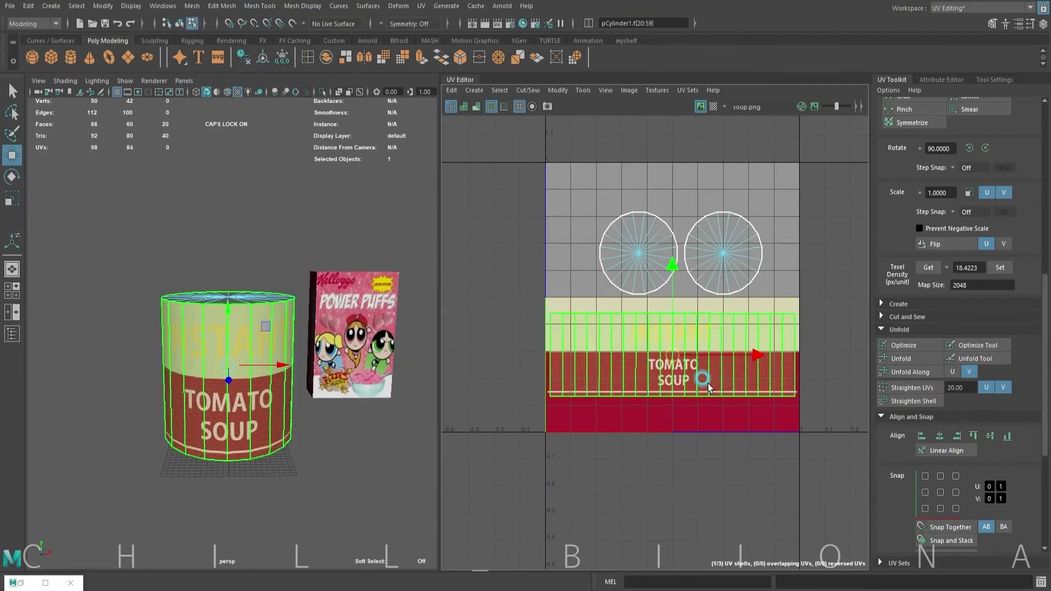
pyautogui.doubleClick(669, 327)
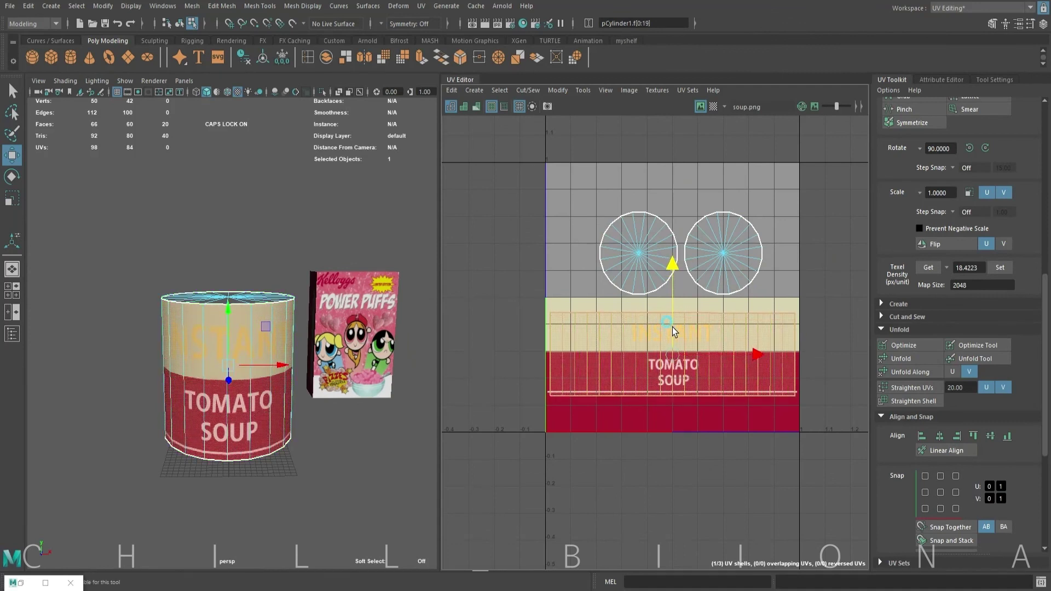
pyautogui.press('F8')
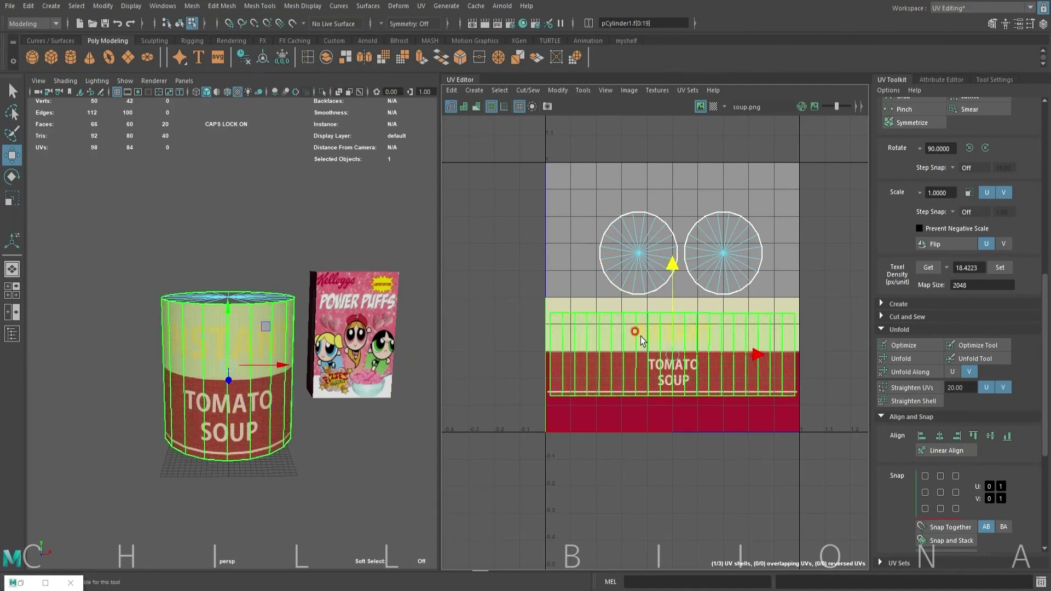
pyautogui.keyDown('alt'); pyautogui.moveTo(321, 452); pyautogui.dragTo(298, 399); pyautogui.keyUp('alt')
pyautogui.scroll(2, 298, 399)
pyautogui.click(361, 399)
pyautogui.scroll(2, 338, 402)
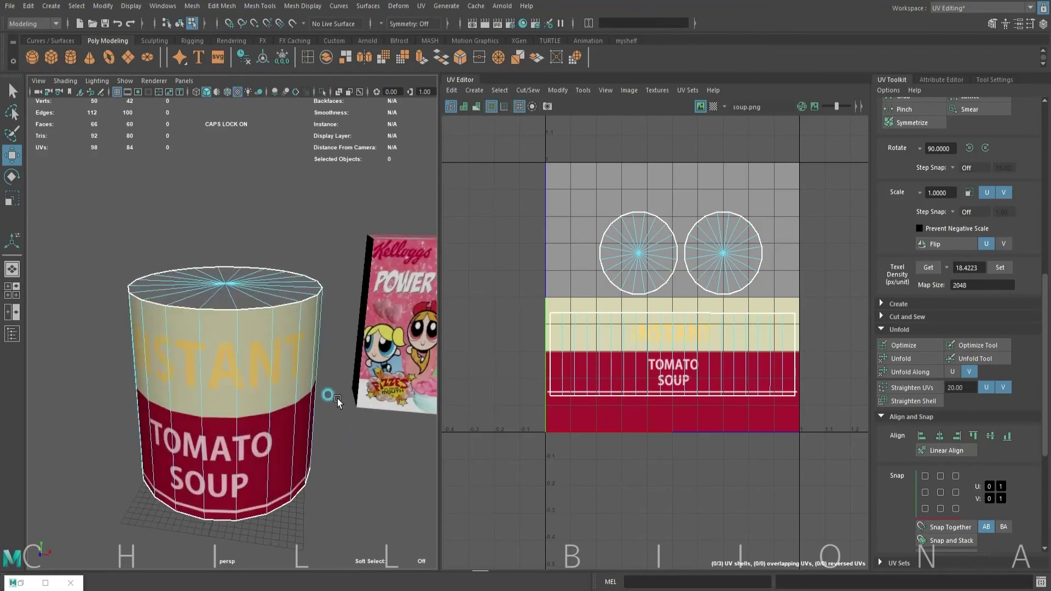